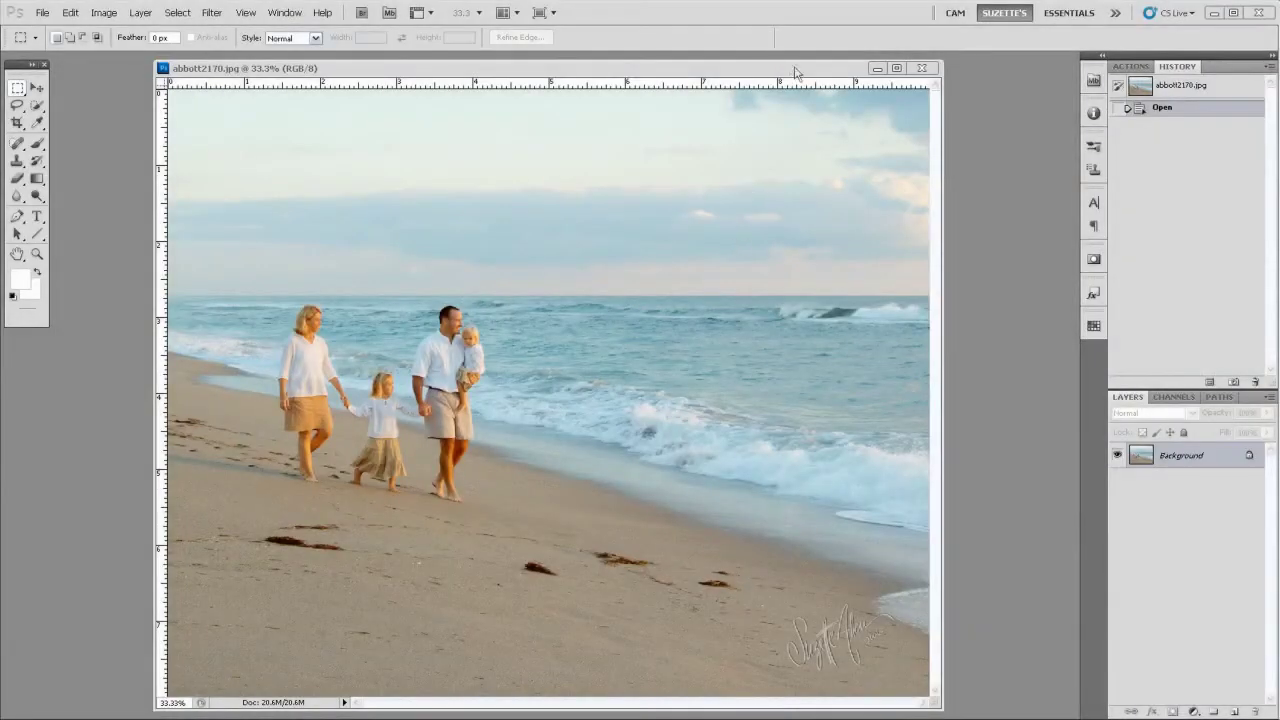
Step: Nudge the beach photo's window and the workspace slightly to the right
{"action": "left_click_drag", "start_coordinate": [790, 68], "coordinate": [799, 69]}
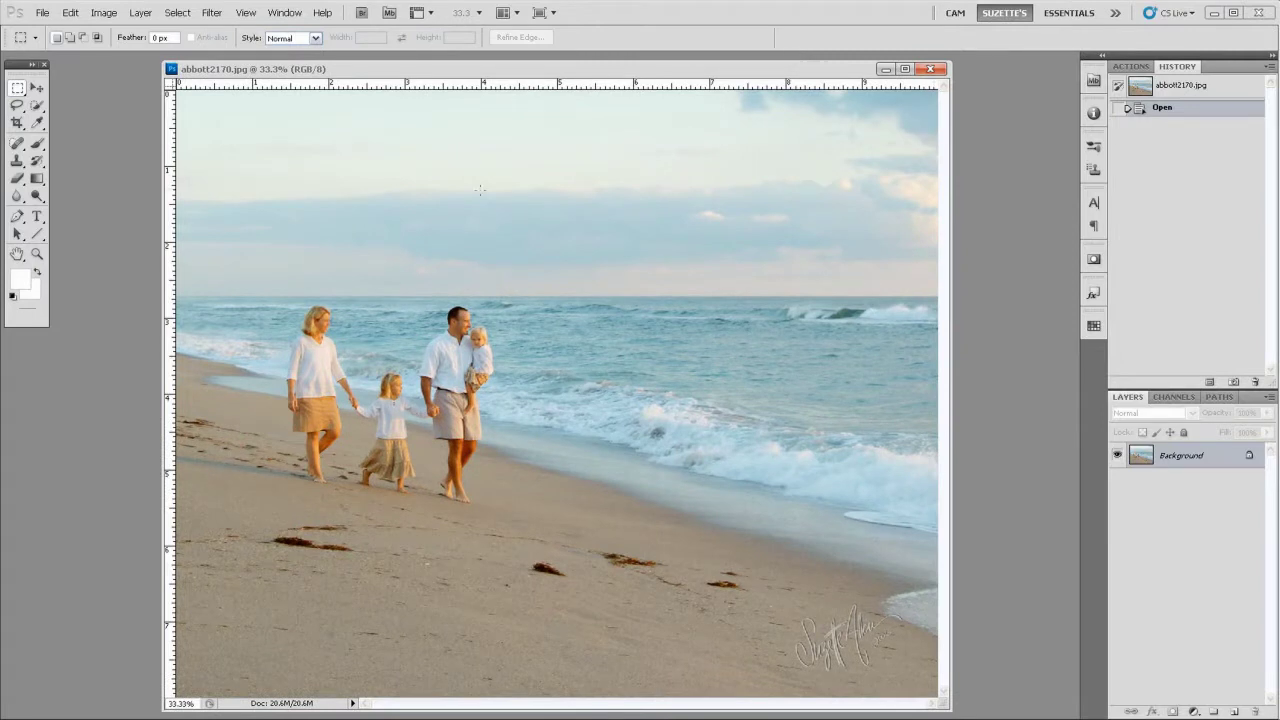
{"action": "left_click_drag", "start_coordinate": [10, 66], "coordinate": [19, 61]}
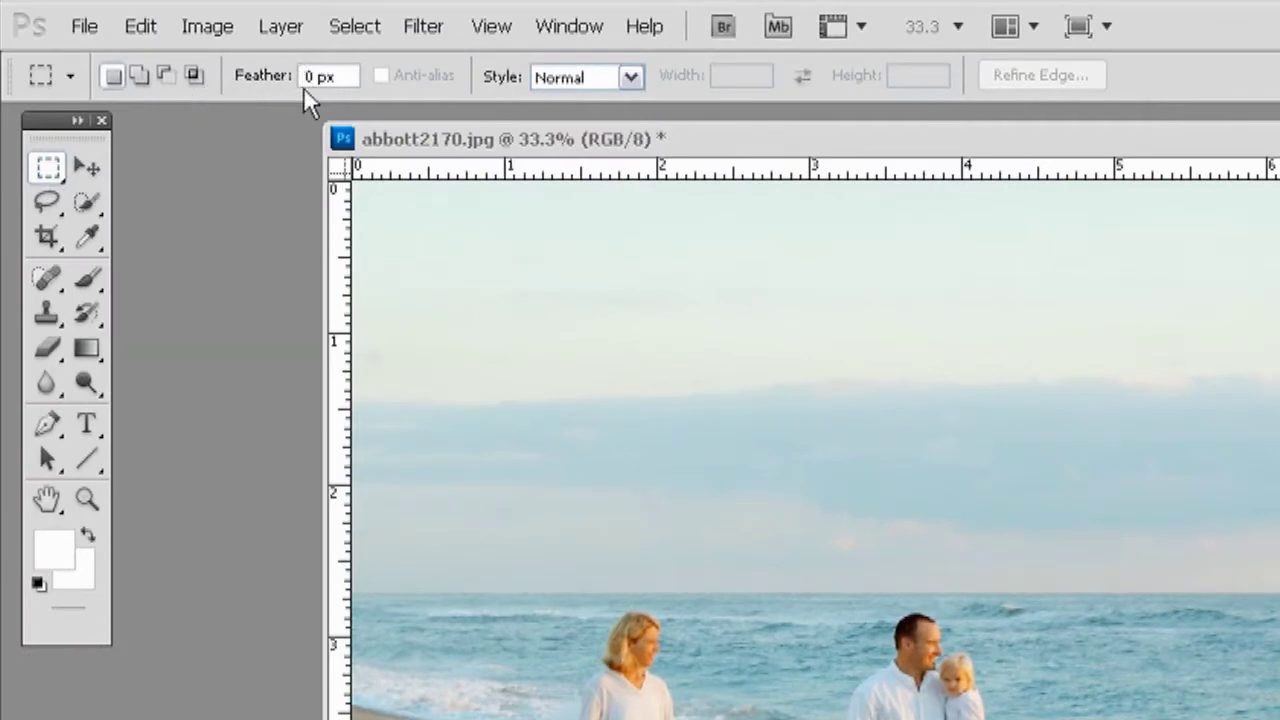
Step: Keep the Rectangular Marquee selection style set to Normal
{"action": "left_click", "coordinate": [628, 76]}
{"action": "left_click", "coordinate": [627, 74]}
{"action": "left_click", "coordinate": [627, 74]}
{"action": "left_click", "coordinate": [626, 74]}
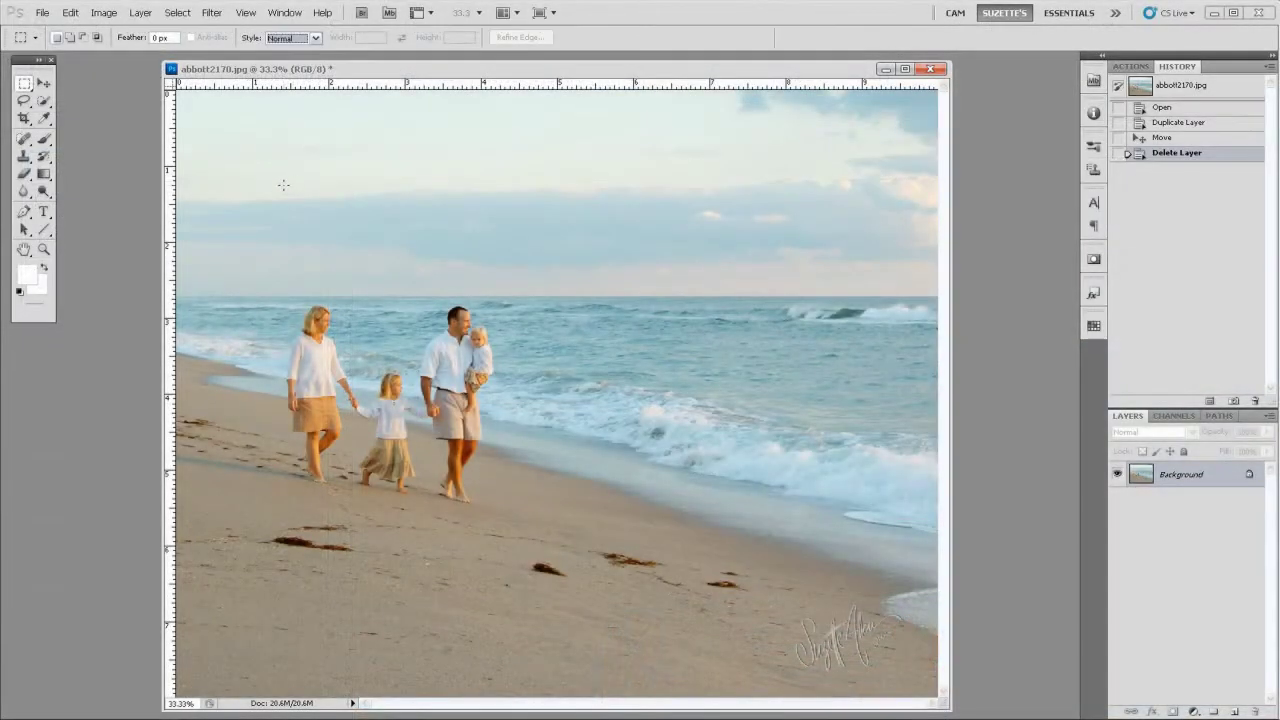
Step: Draw a rectangular selection around the walking family on the beach
{"action": "left_click_drag", "start_coordinate": [284, 184], "coordinate": [824, 541]}
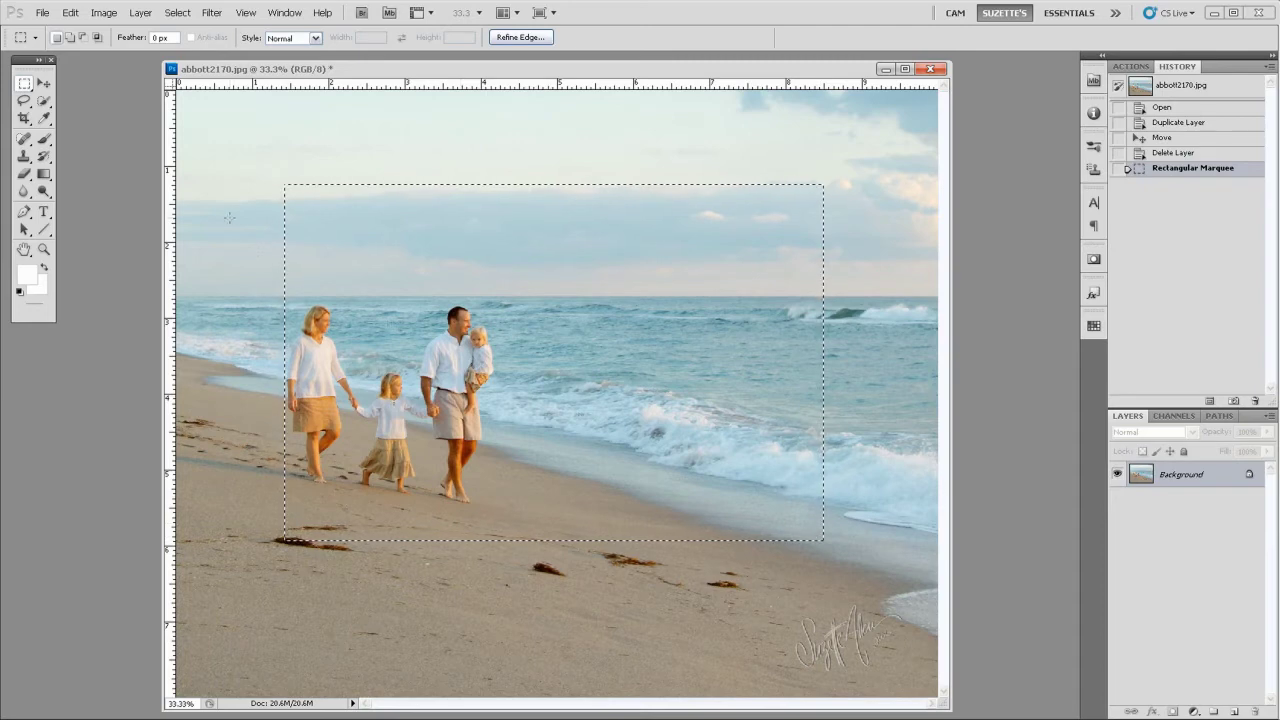
{"action": "mouse_move", "coordinate": [240, 212]}
{"action": "left_mouse_down"}
{"action": "mouse_move", "coordinate": [325, 345]}
{"action": "mouse_move", "coordinate": [600, 567]}
{"action": "left_mouse_up"}
{"action": "left_click_drag", "start_coordinate": [345, 167], "coordinate": [827, 558]}
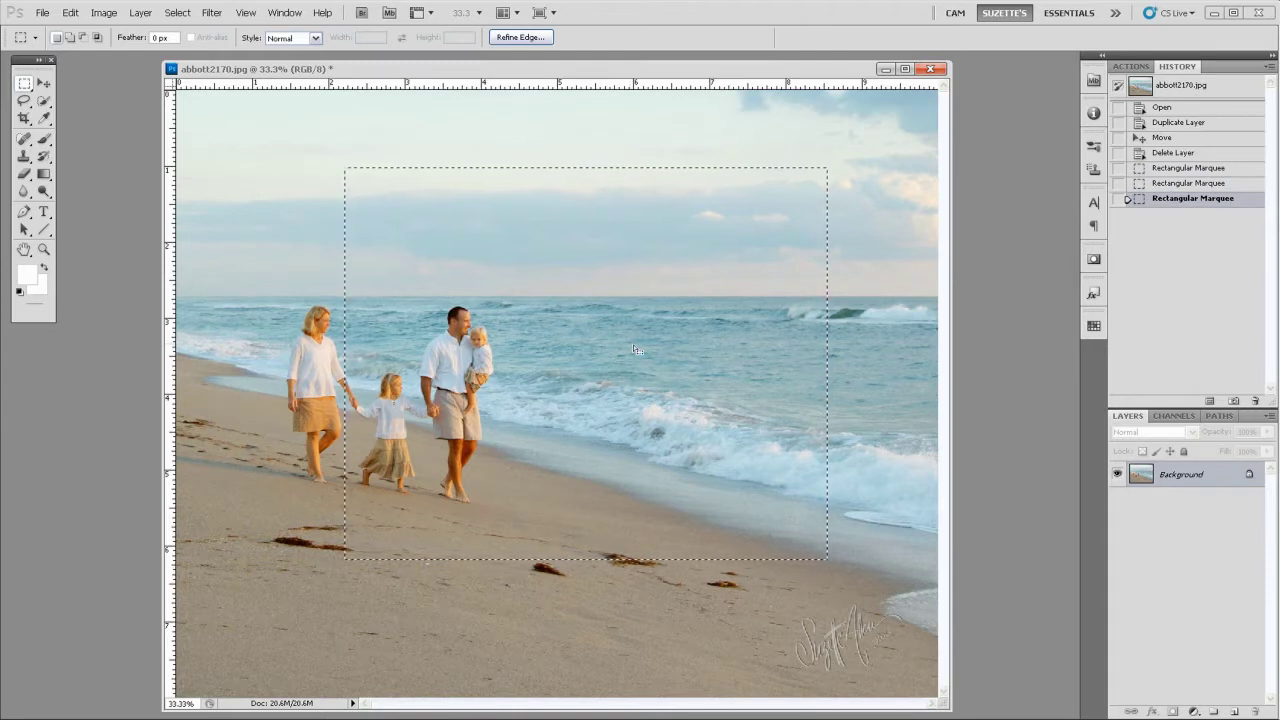
{"action": "left_click_drag", "start_coordinate": [230, 196], "coordinate": [723, 520]}
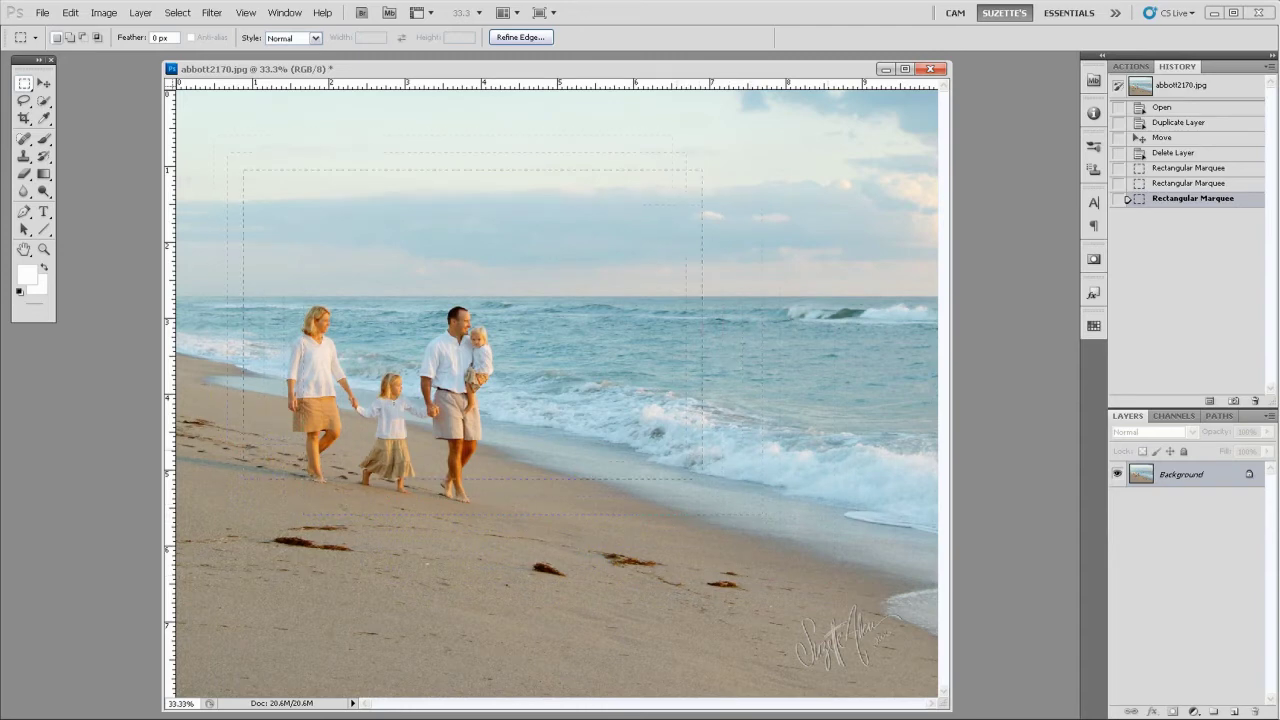
{"action": "left_click_drag", "start_coordinate": [717, 518], "coordinate": [682, 494]}
Step: Make the family selection stepped by adding the surf at right and trimming the top-right
{"action": "left_click_drag", "start_coordinate": [734, 585], "coordinate": [735, 587]}
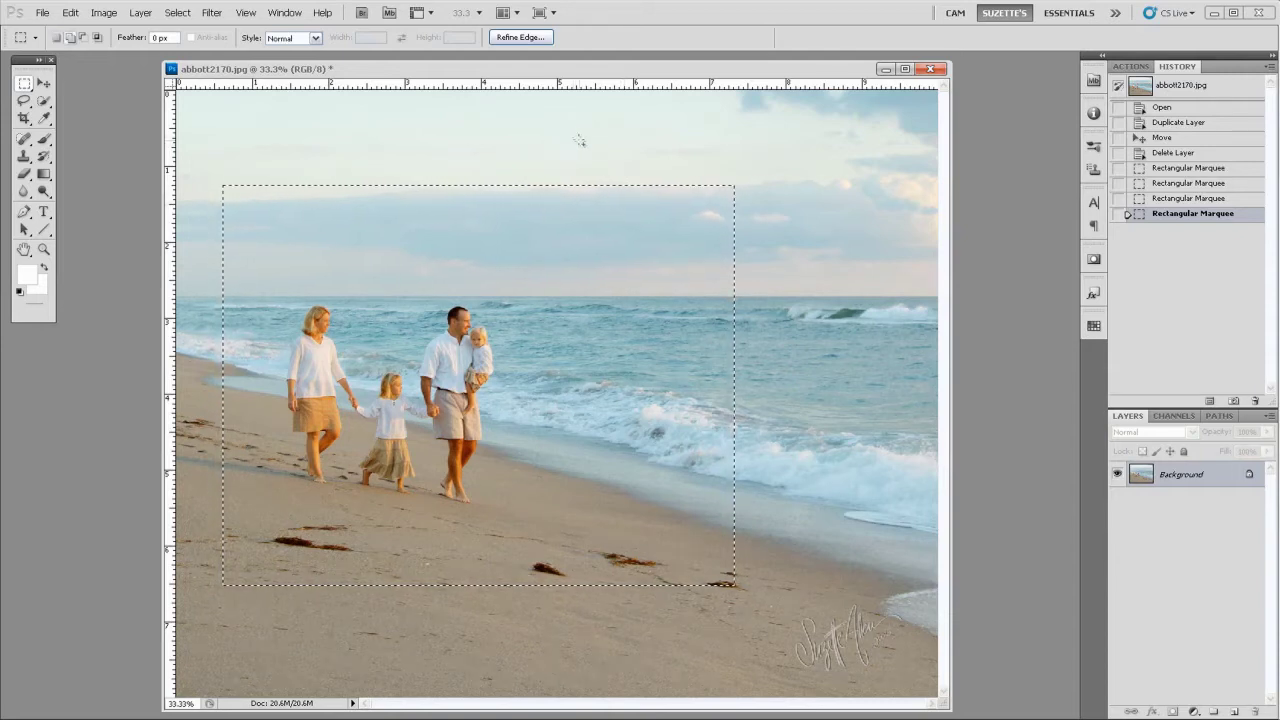
{"action": "left_click_drag", "start_coordinate": [763, 283], "coordinate": [798, 288]}
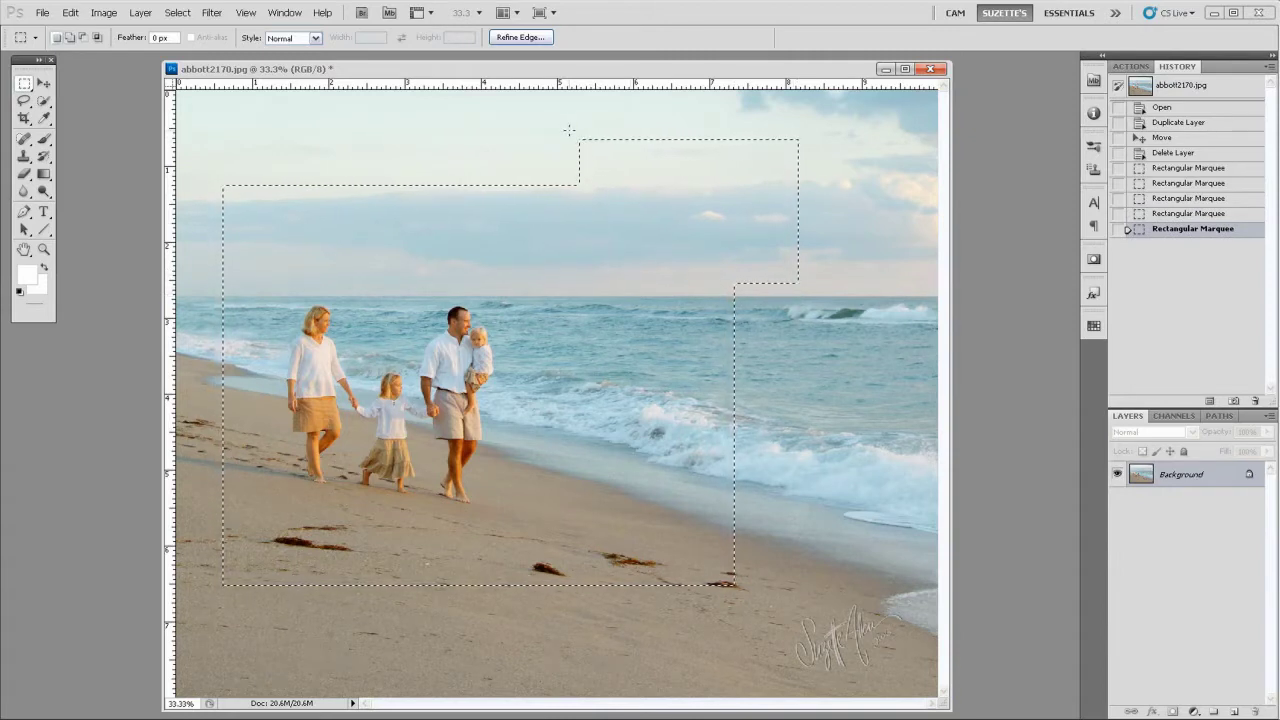
{"action": "left_click_drag", "start_coordinate": [677, 212], "coordinate": [830, 431]}
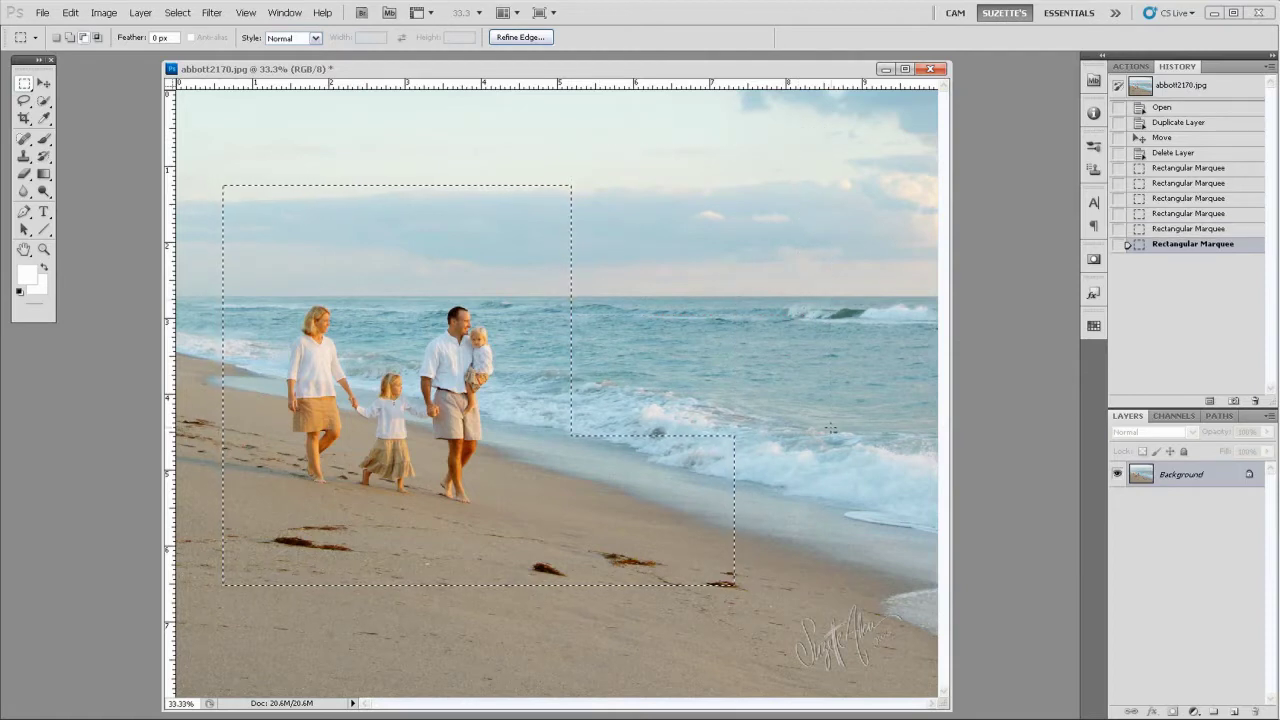
{"action": "left_click_drag", "start_coordinate": [618, 385], "coordinate": [832, 621]}
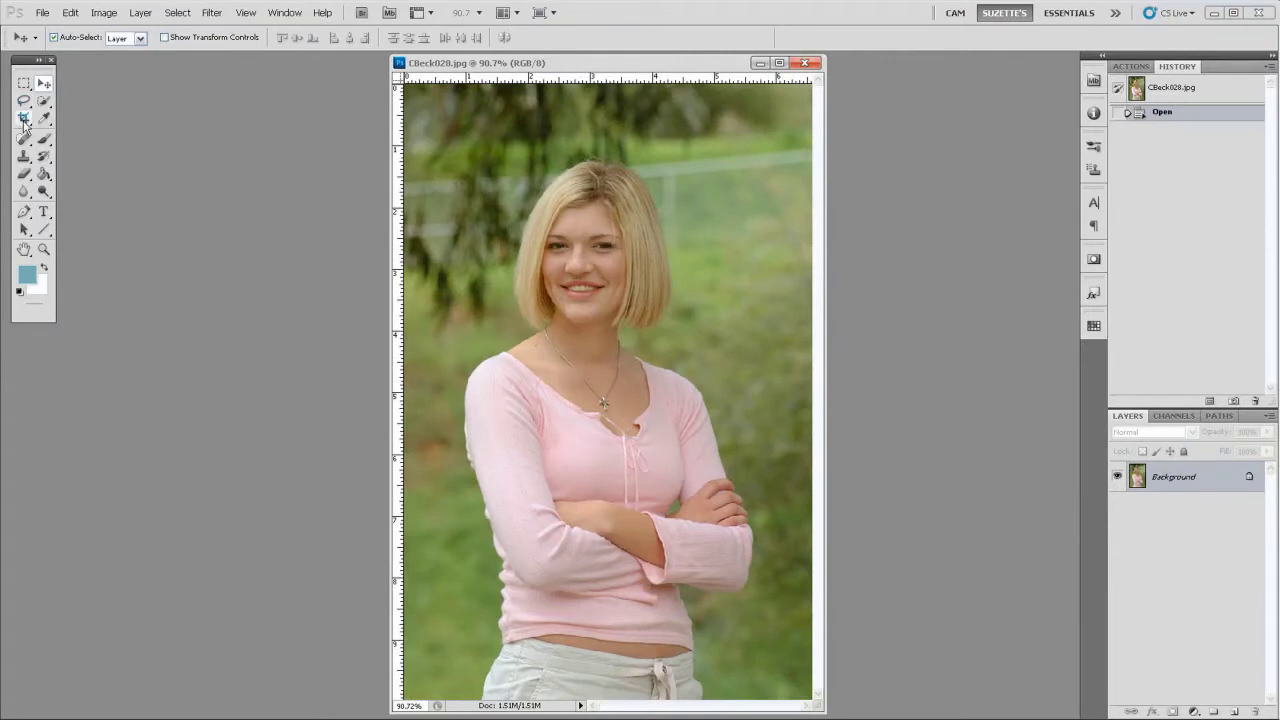
Step: Crop the girl-in-pink portrait to 8 in wide by 10 in high
{"action": "left_click_drag", "start_coordinate": [24, 120], "coordinate": [68, 112]}
{"action": "left_click", "coordinate": [92, 37]}
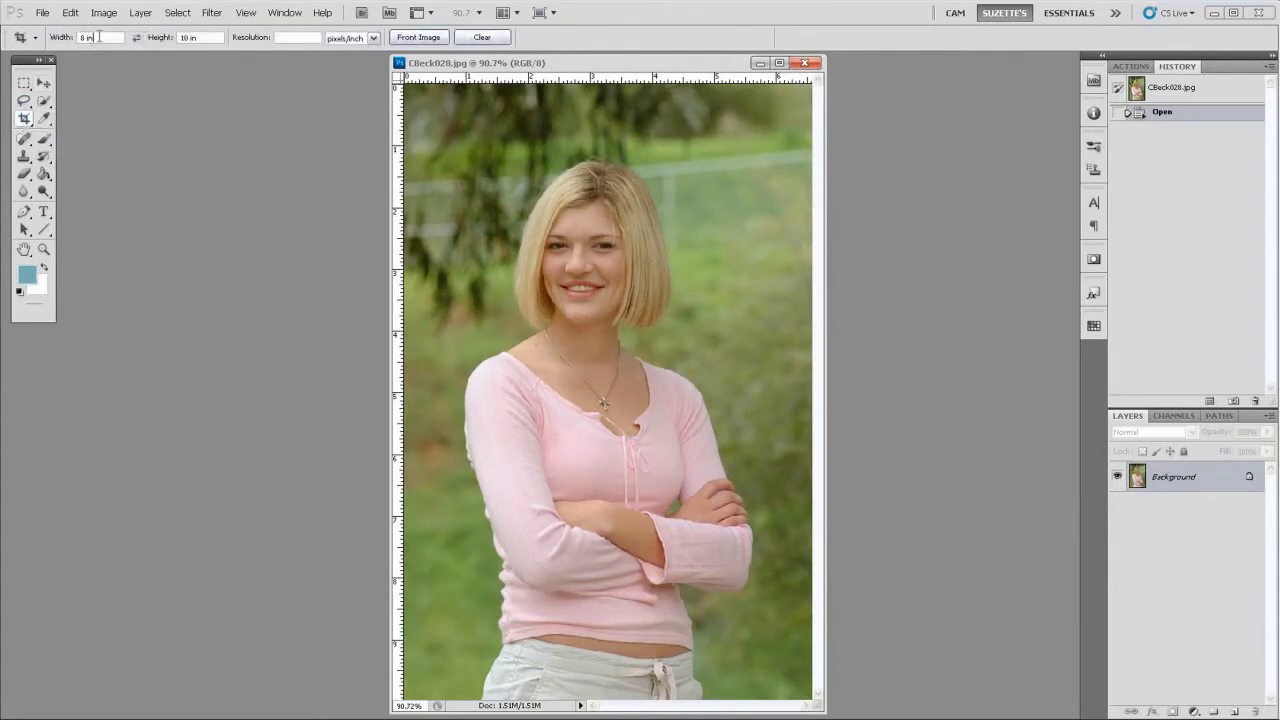
{"action": "left_click", "coordinate": [193, 37]}
{"action": "left_click_drag", "start_coordinate": [404, 112], "coordinate": [873, 650]}
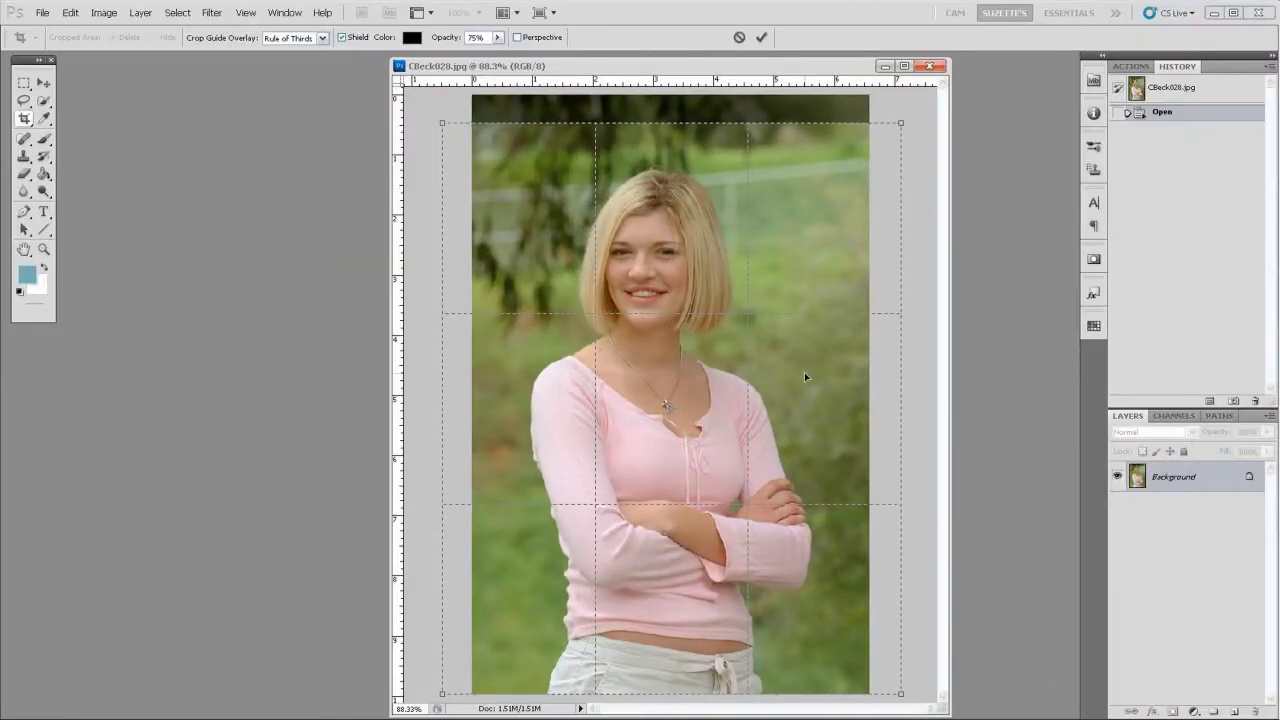
{"action": "key", "text": "Return"}
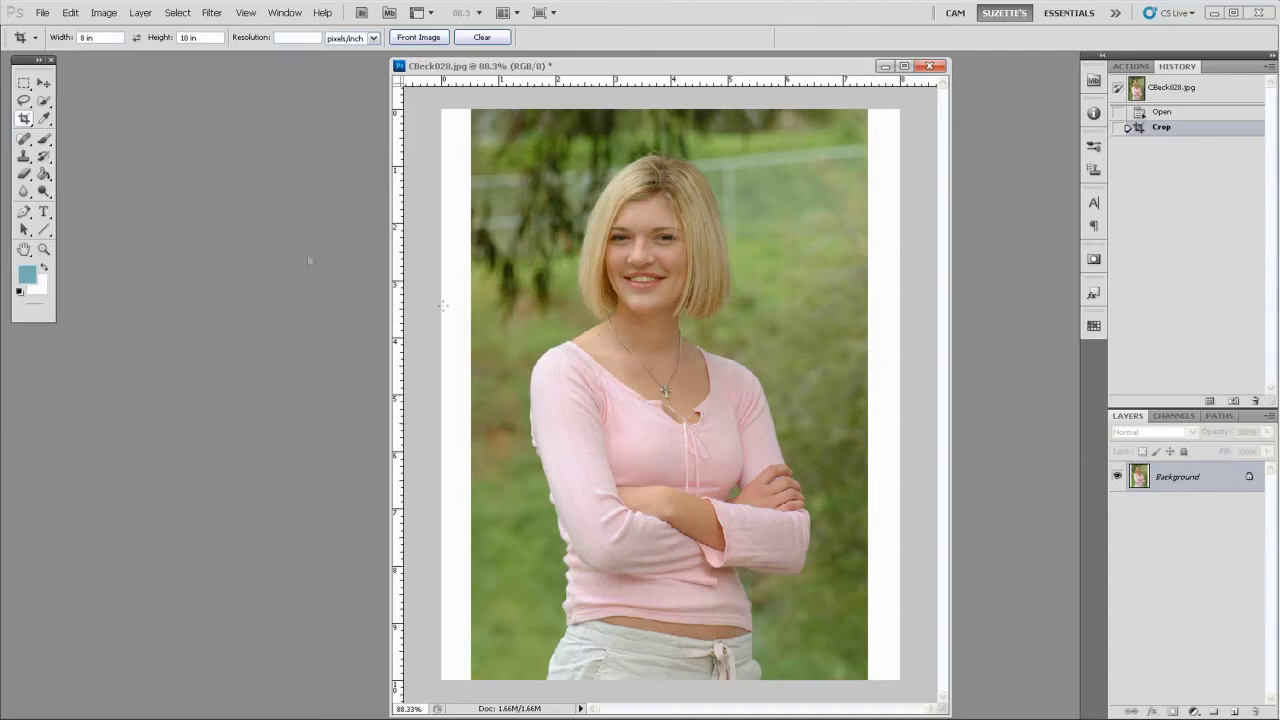
Step: Free Transform the left green strip leftward over the white gap, then deselect
{"action": "left_click_drag", "start_coordinate": [24, 84], "coordinate": [93, 78]}
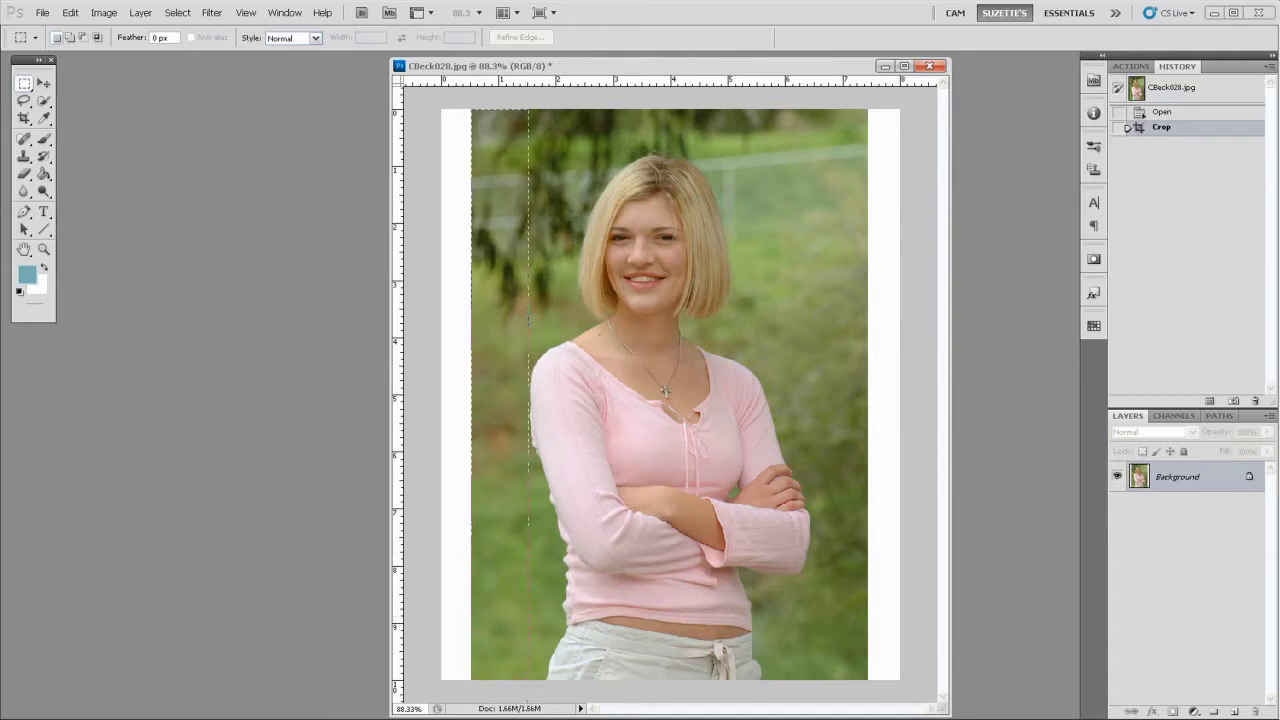
{"action": "left_click_drag", "start_coordinate": [529, 690], "coordinate": [529, 688]}
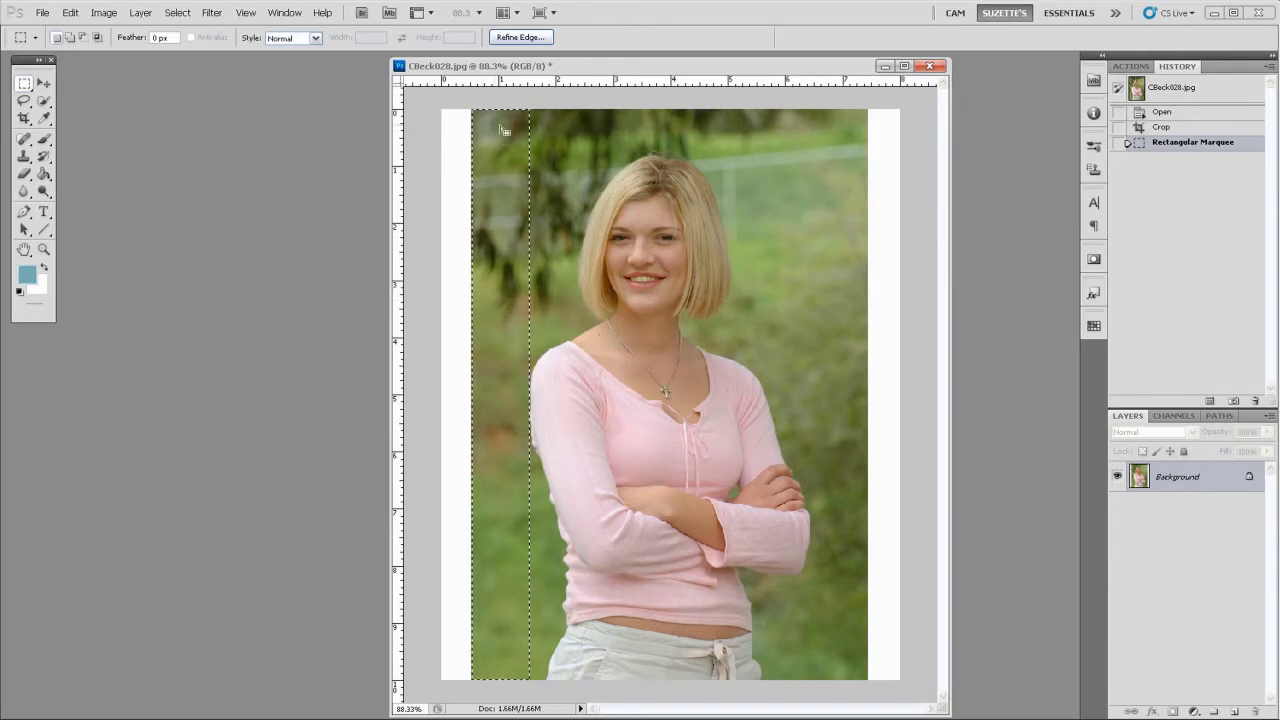
{"action": "left_click", "coordinate": [70, 13]}
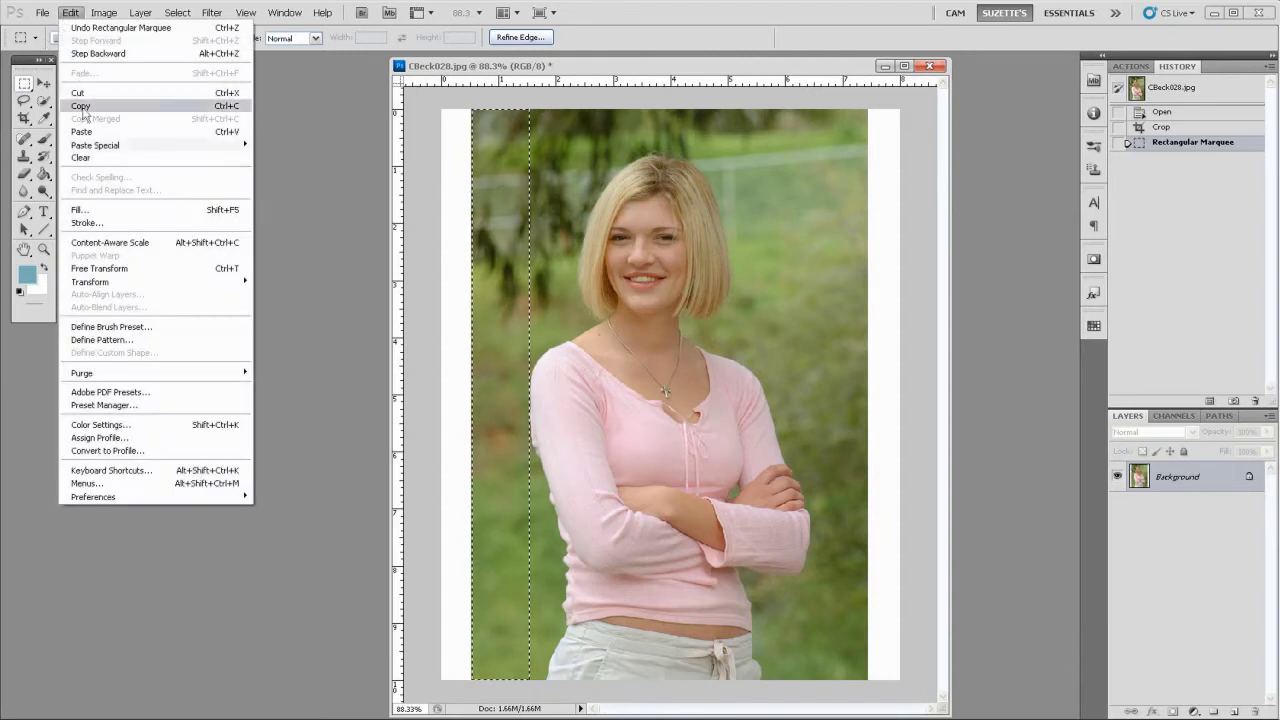
{"action": "left_click", "coordinate": [100, 268]}
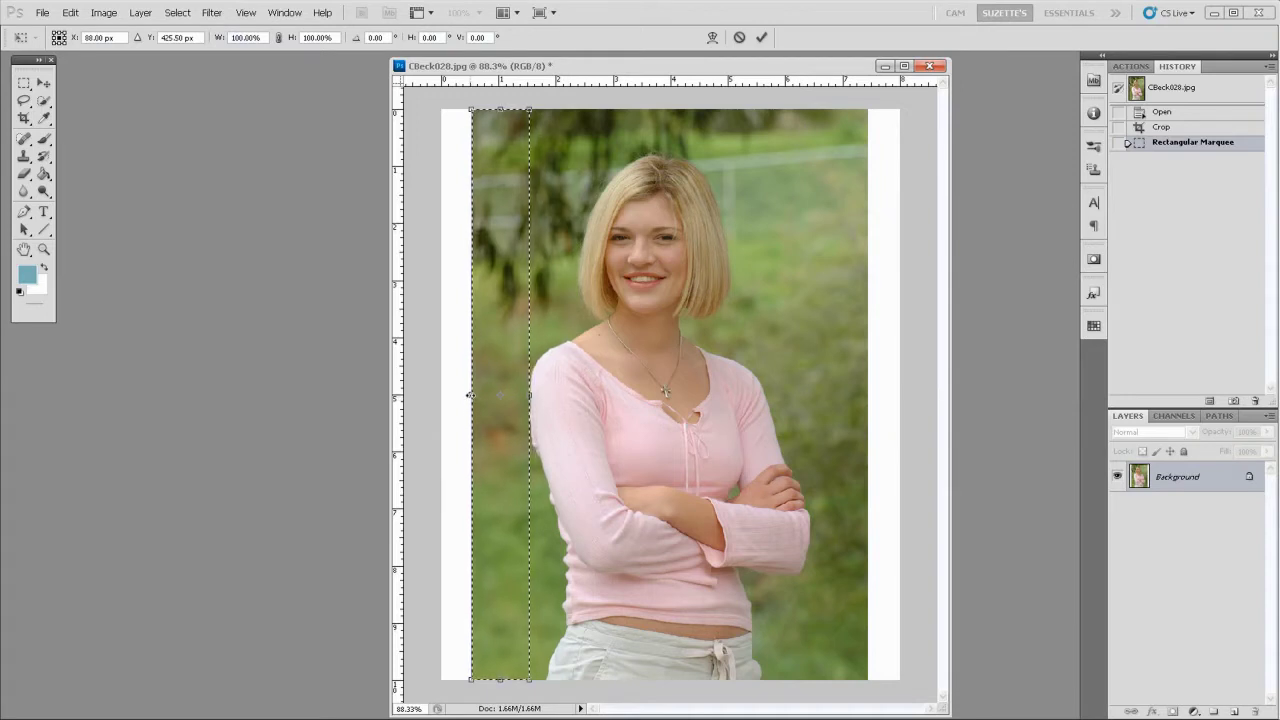
{"action": "left_click_drag", "start_coordinate": [471, 395], "coordinate": [438, 389]}
{"action": "key", "text": "Return"}
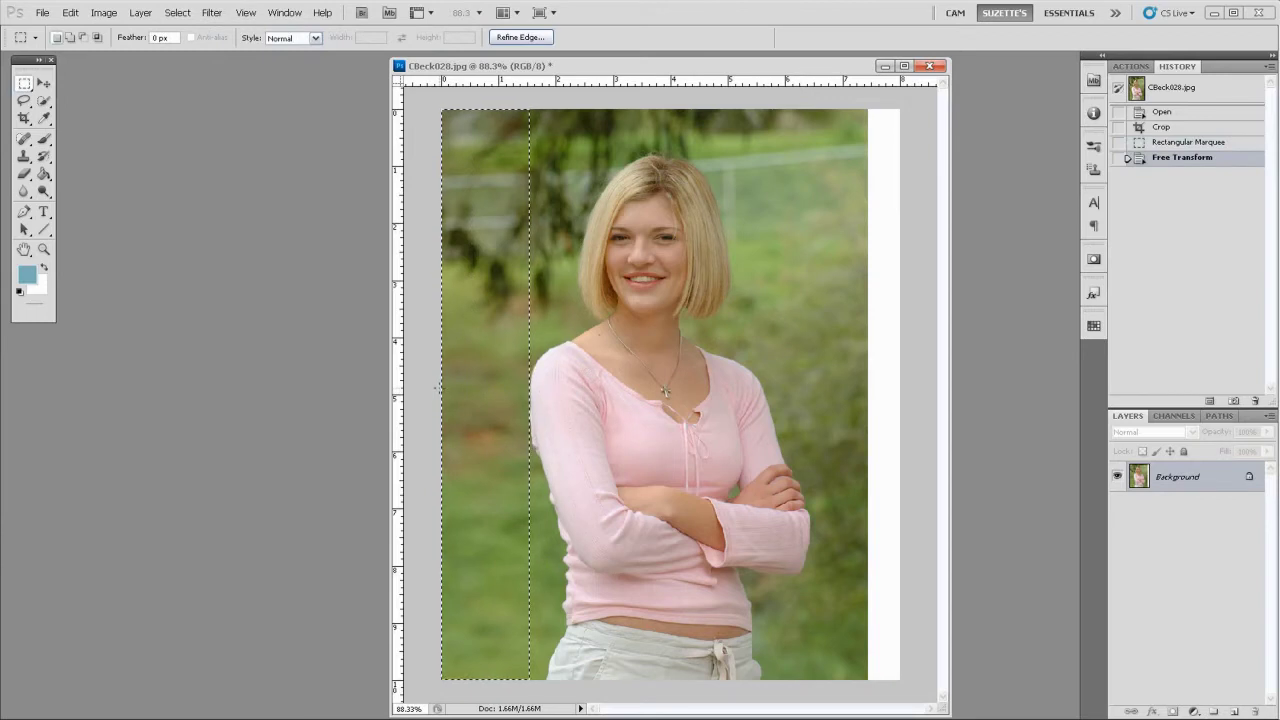
{"action": "key", "text": "ctrl+d"}
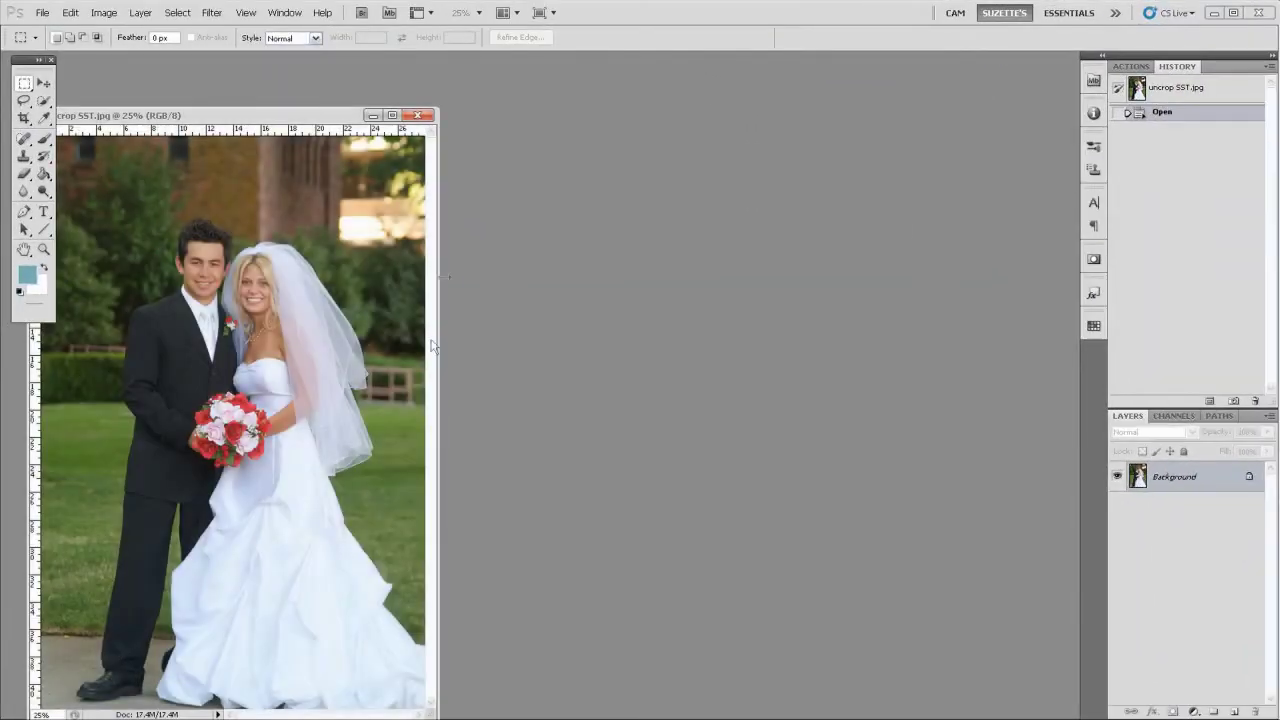
Step: Centre the wedding photo window and set the crop size to 10 × 10 in
{"action": "left_click_drag", "start_coordinate": [313, 141], "coordinate": [732, 102]}
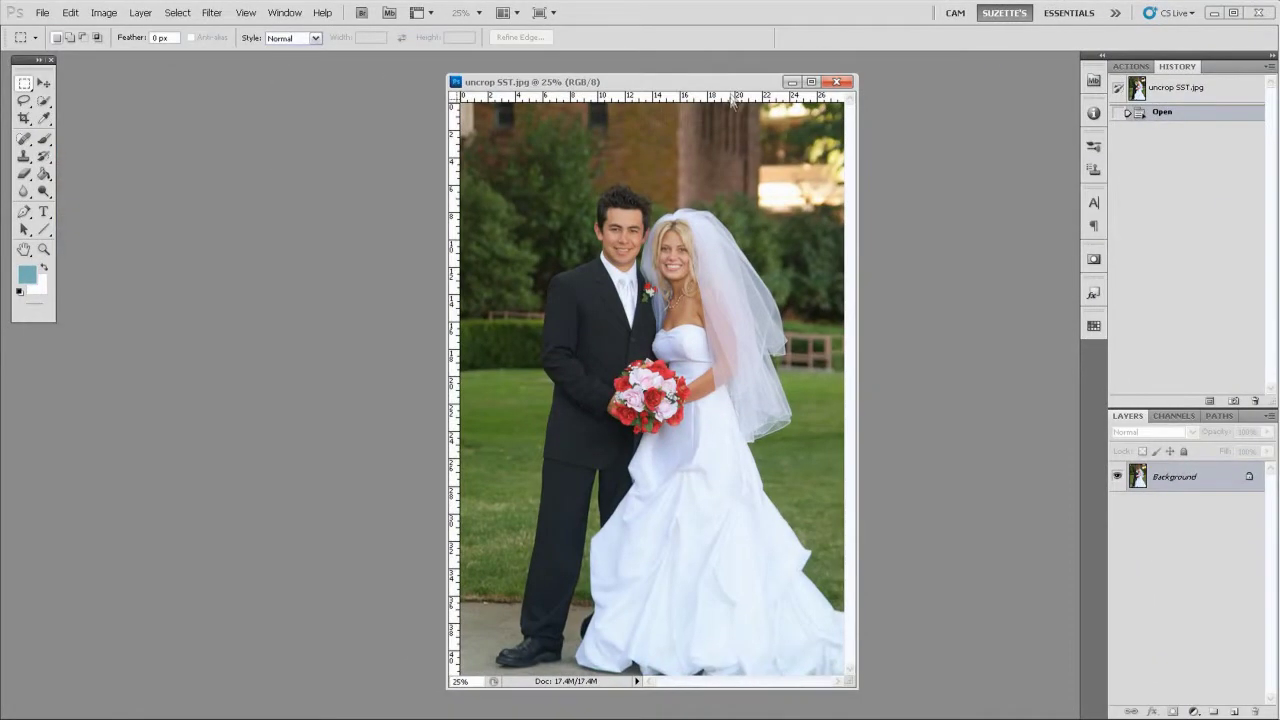
{"action": "left_click", "coordinate": [24, 118]}
{"action": "double_click", "coordinate": [85, 37]}
{"action": "type", "text": "10in"}
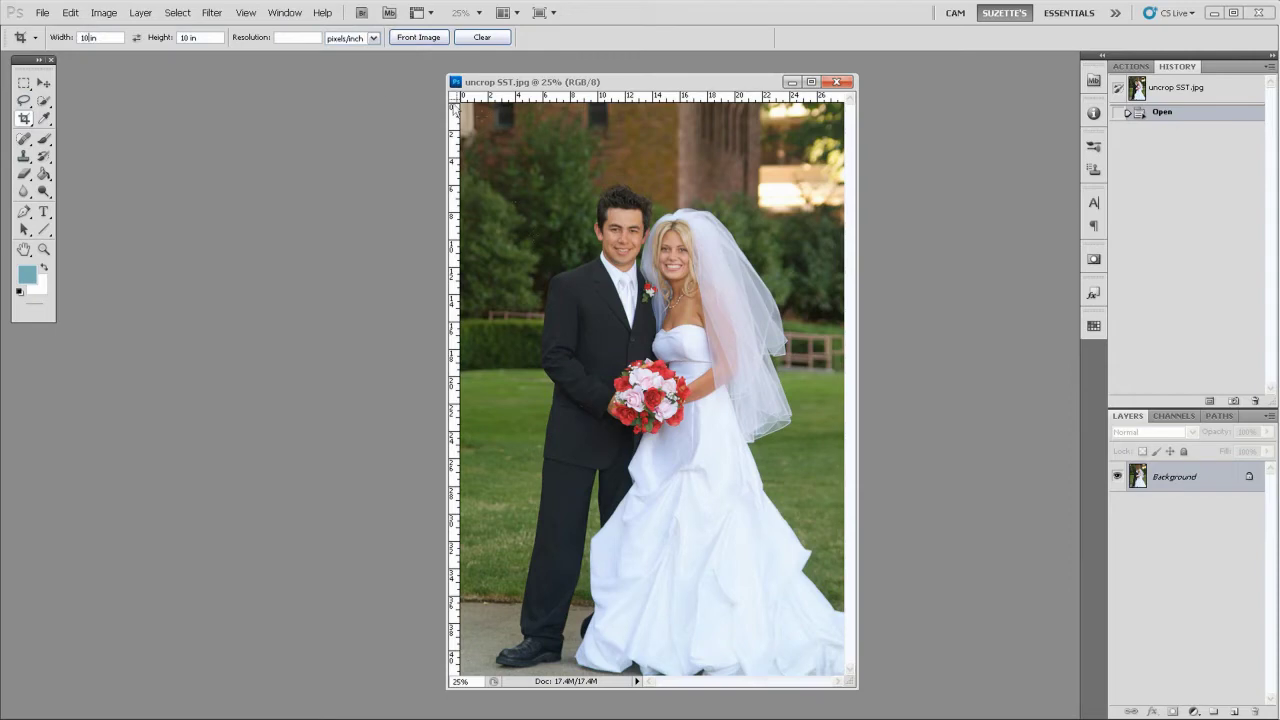
{"action": "type", "text": "0"}
{"action": "left_click", "coordinate": [188, 37]}
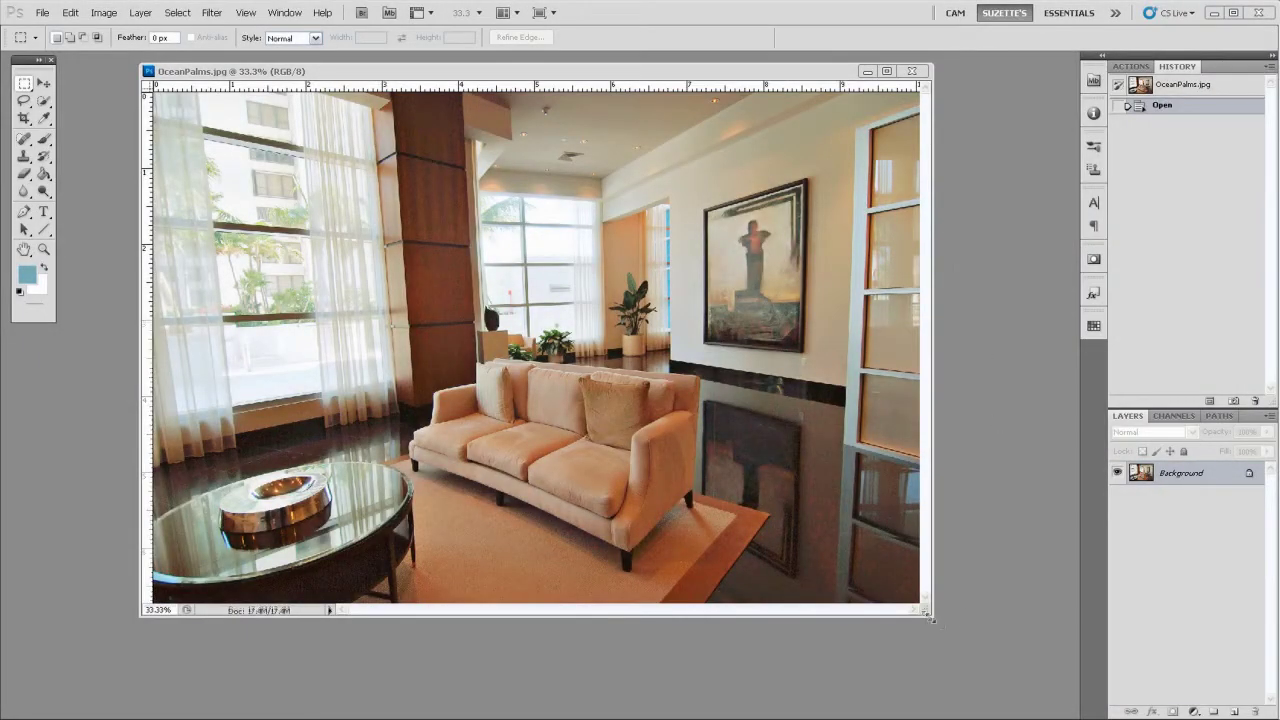
Step: Clear the fixed crop width and height and set the crop guide overlay to Grid
{"action": "left_click_drag", "start_coordinate": [928, 612], "coordinate": [995, 660]}
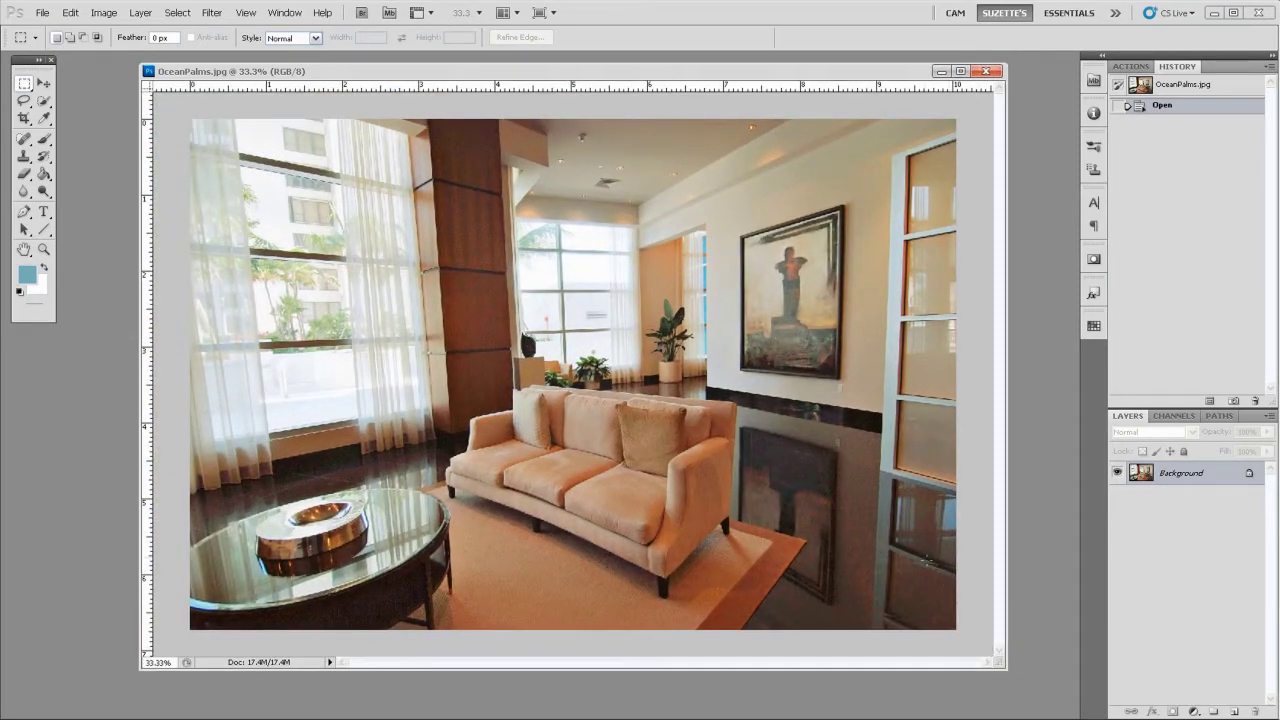
{"action": "left_click", "coordinate": [24, 118]}
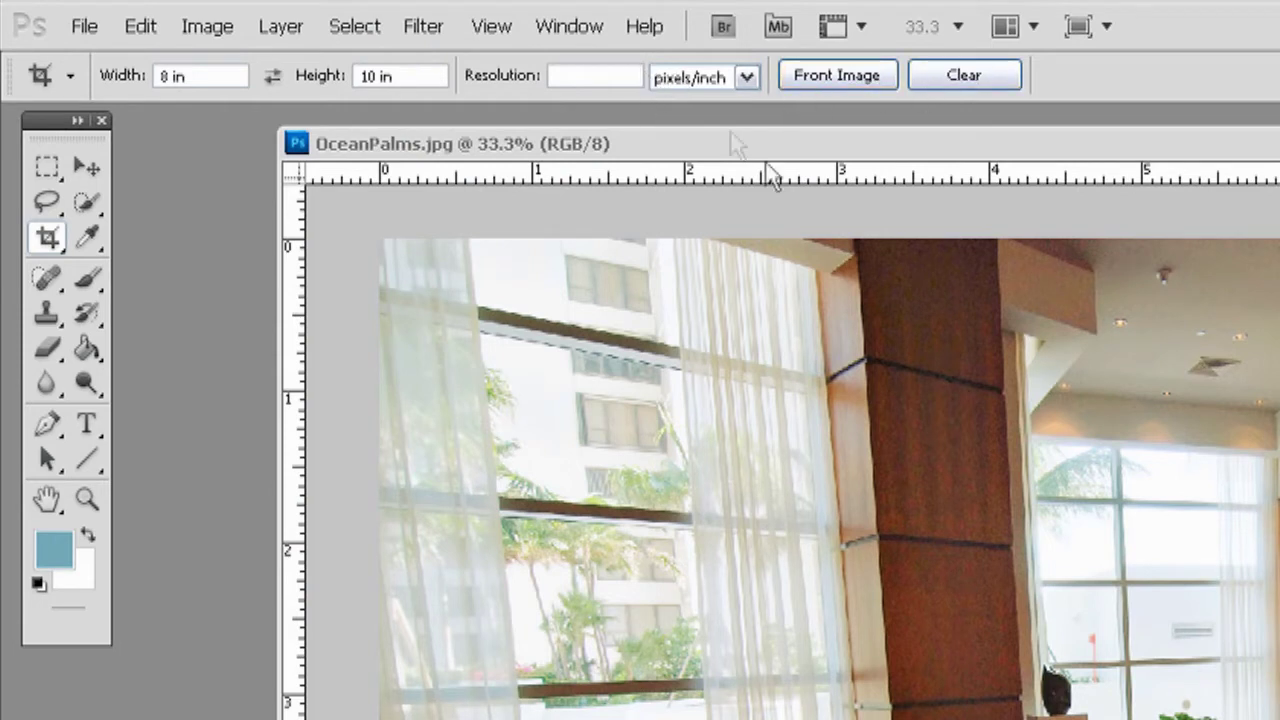
{"action": "left_click", "coordinate": [968, 82]}
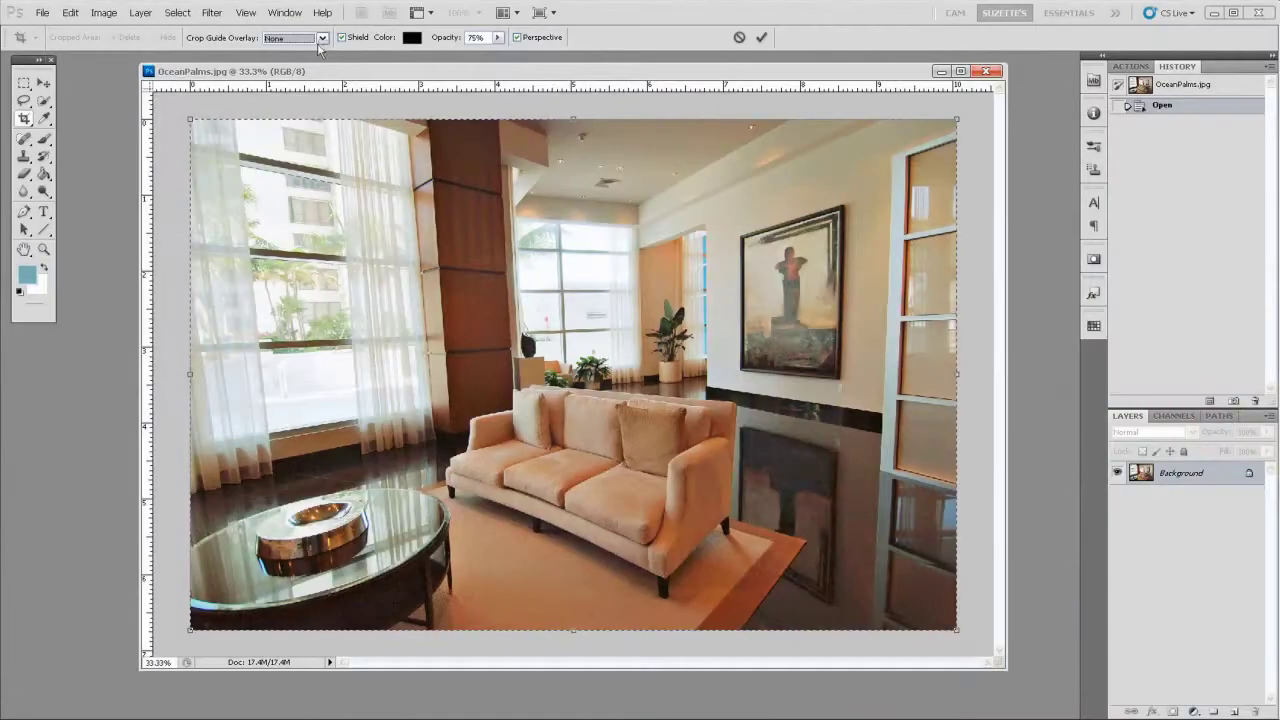
{"action": "left_click", "coordinate": [601, 76]}
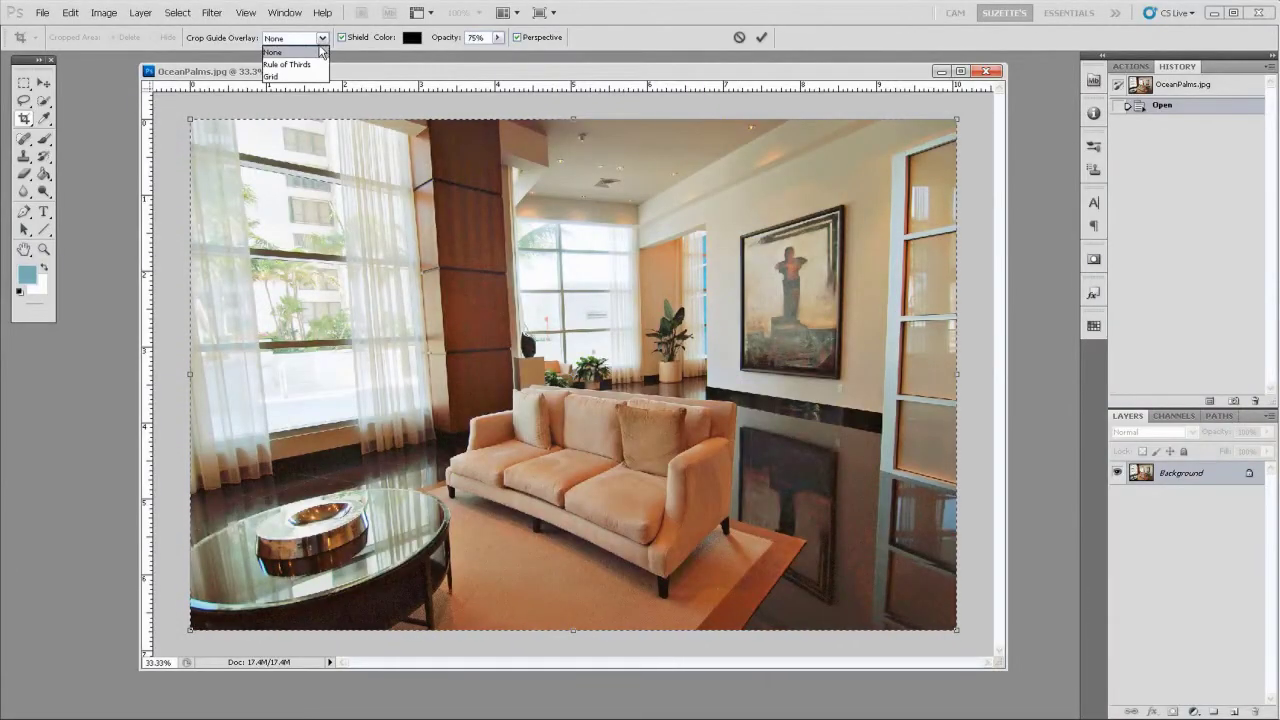
{"action": "left_click", "coordinate": [311, 76]}
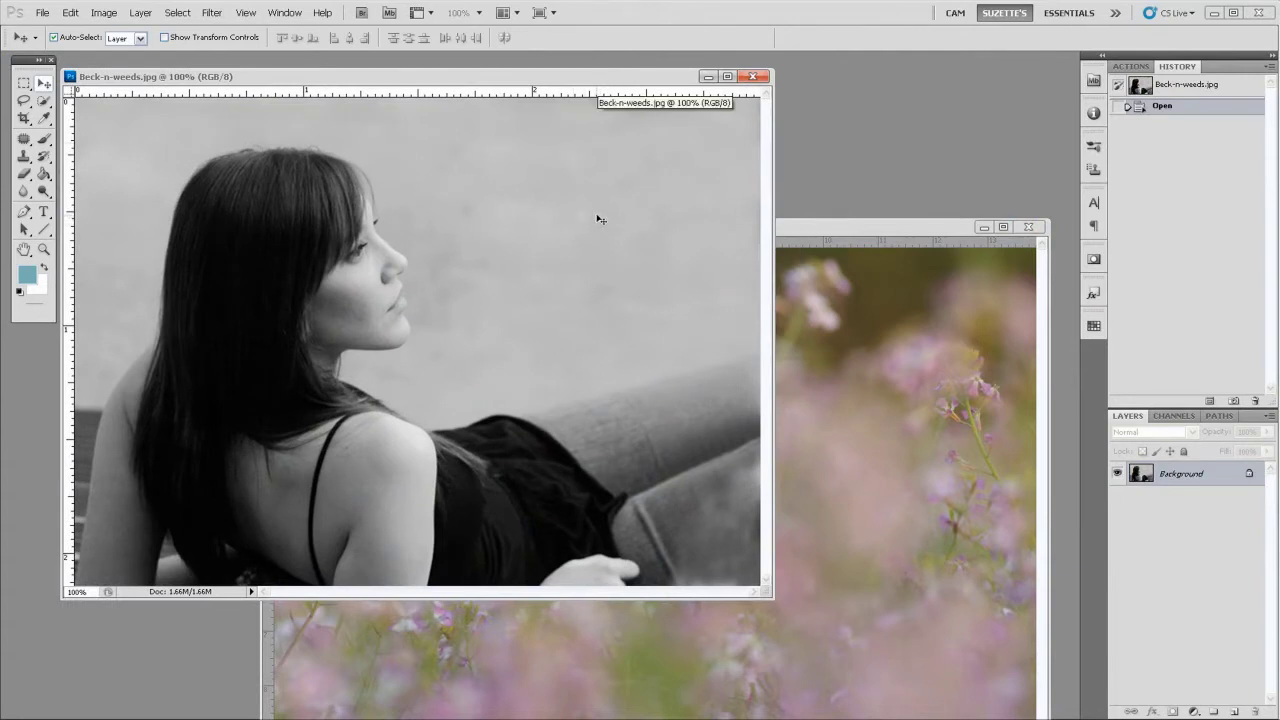
Step: Drag the pastel flower photo into the black-and-white portrait and position it
{"action": "left_click", "coordinate": [853, 229]}
{"action": "left_click_drag", "start_coordinate": [788, 293], "coordinate": [660, 190]}
{"action": "left_click_drag", "start_coordinate": [548, 274], "coordinate": [505, 251]}
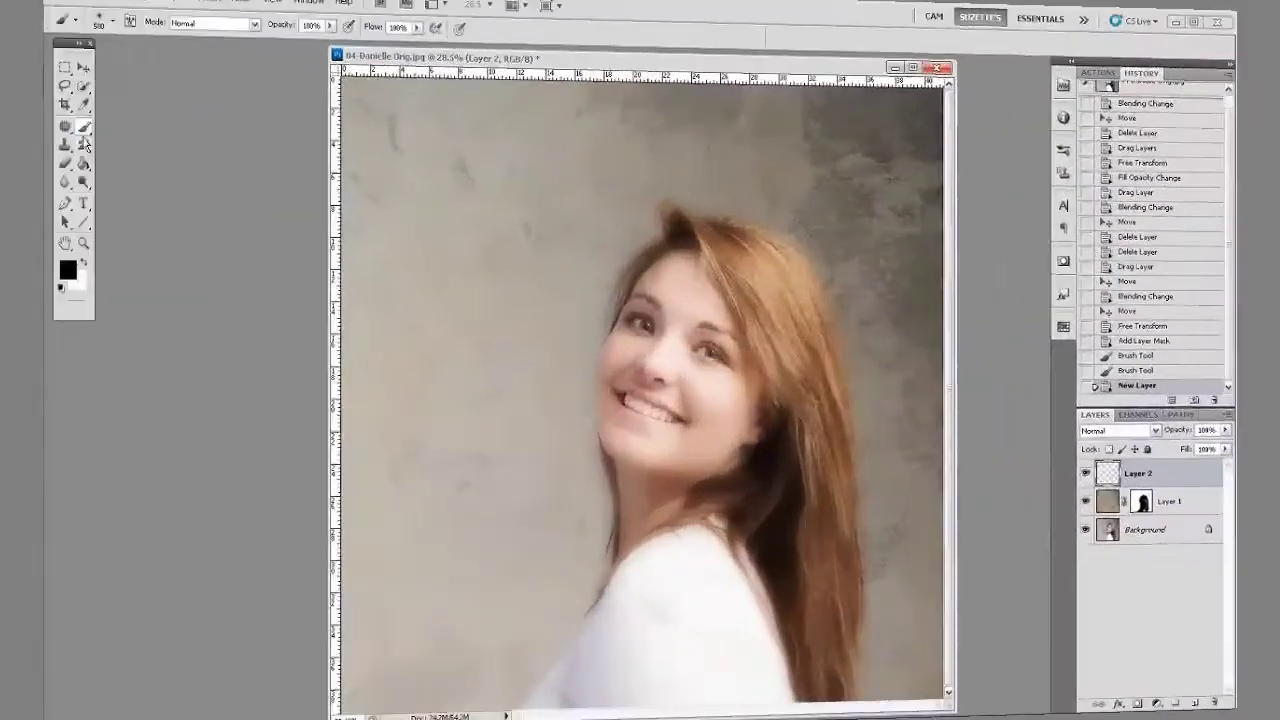
Step: Choose the Brush tool and bring up the decorative brush presets
{"action": "left_click", "coordinate": [44, 141]}
{"action": "left_click", "coordinate": [100, 137]}
{"action": "left_click", "coordinate": [74, 38]}
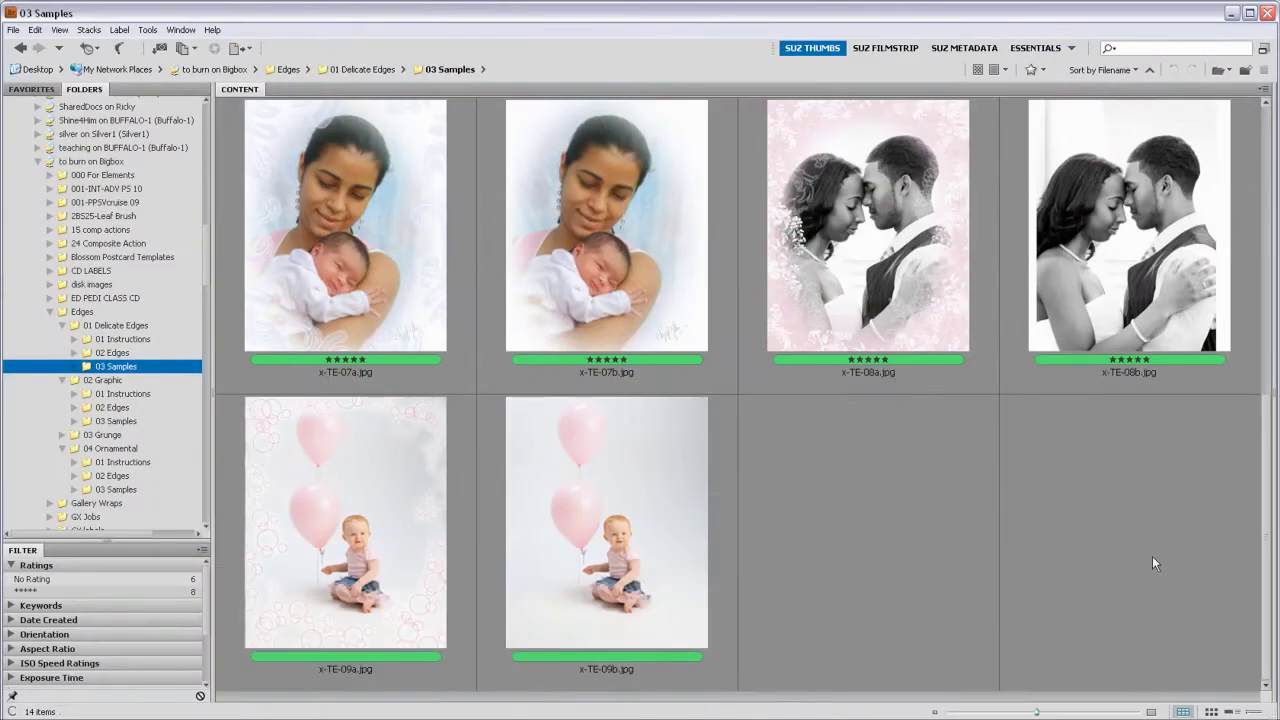
Step: Browse the Graphic edges sample photos in the Bridge folder
{"action": "left_click", "coordinate": [117, 422]}
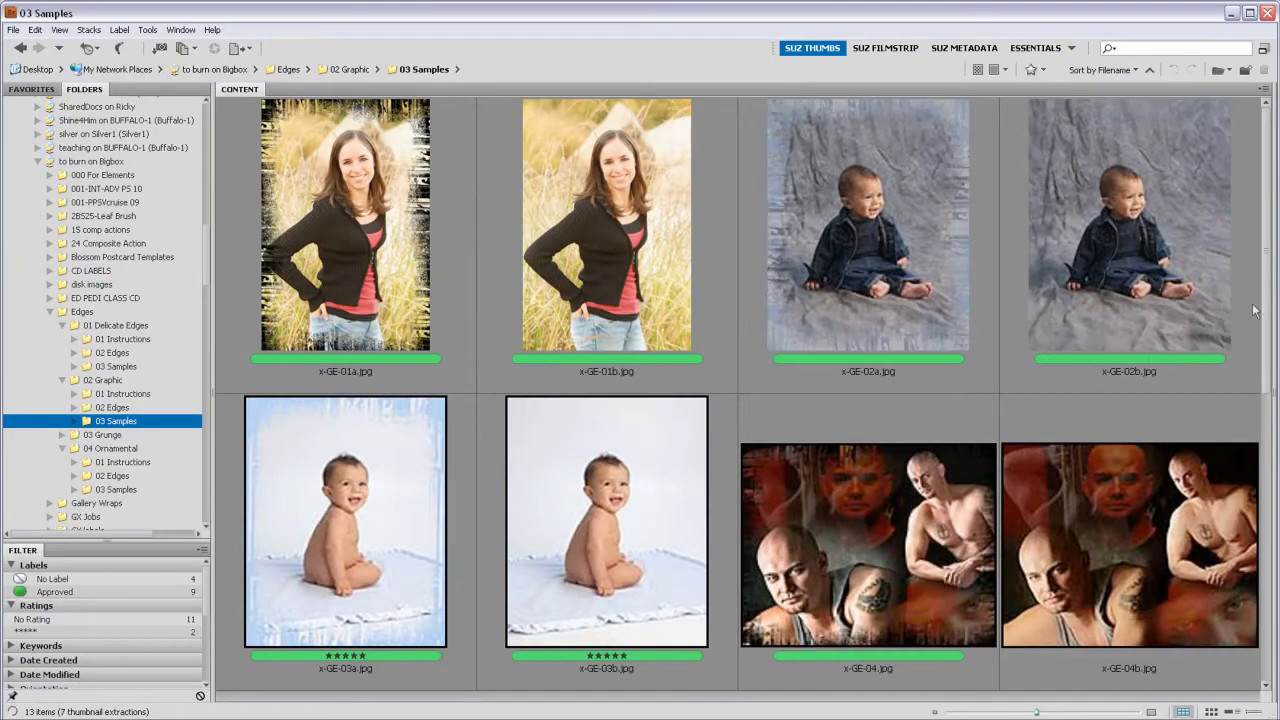
{"action": "scroll", "coordinate": [1255, 311], "scroll_direction": "down", "scroll_amount": 5}
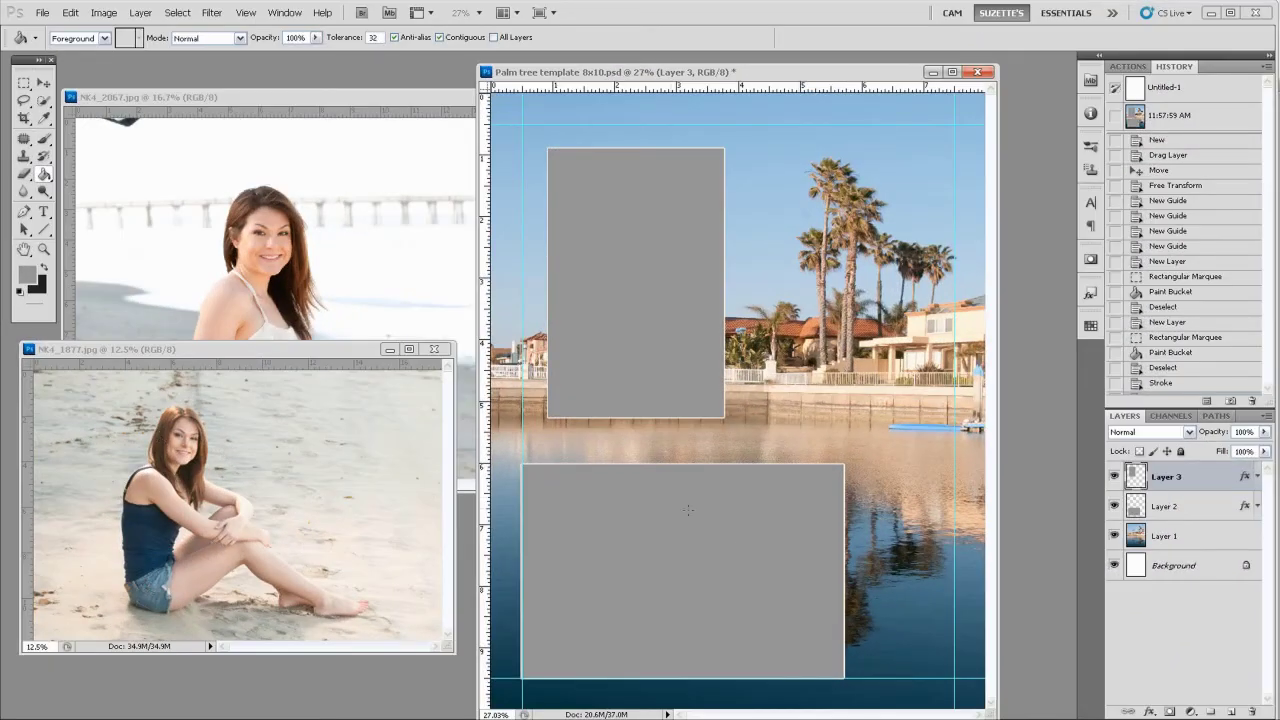
Step: Copy the NK4_1877.jpg beach photo above Layer 2 and clip it into the lower photo box
{"action": "left_click", "coordinate": [1188, 510]}
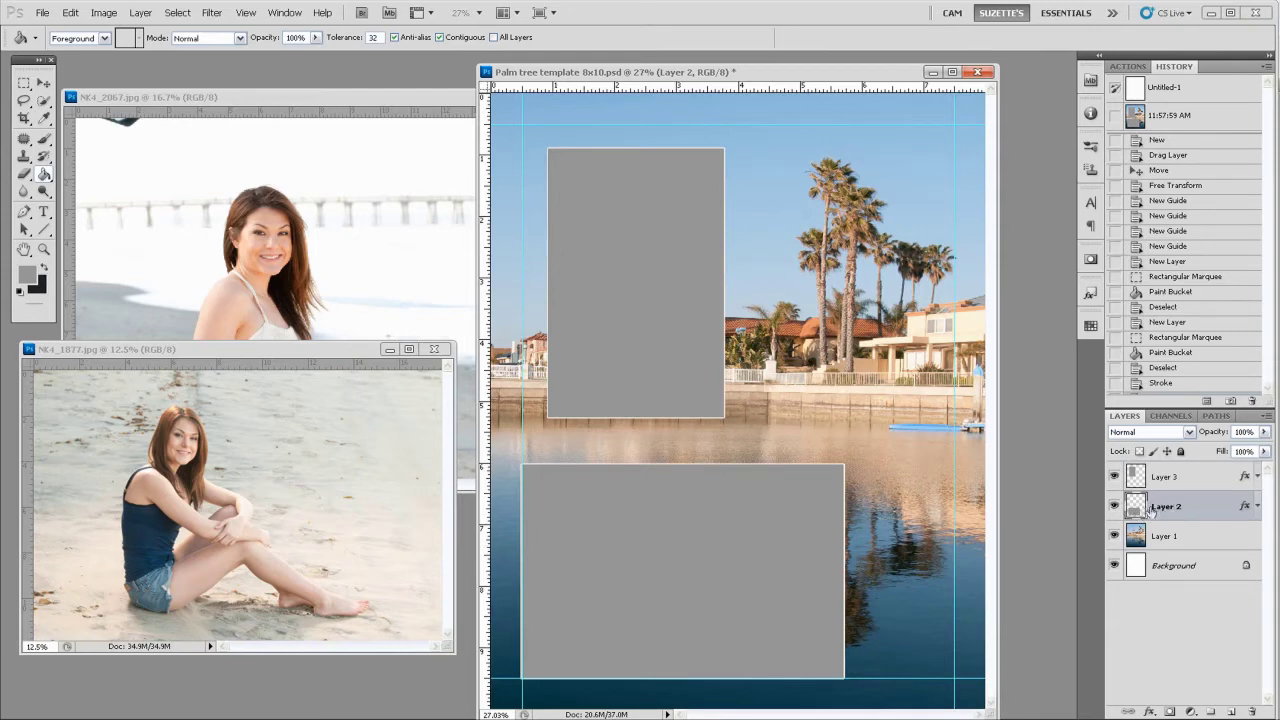
{"action": "left_click", "coordinate": [1115, 506]}
{"action": "left_click", "coordinate": [1115, 506]}
{"action": "left_click_drag", "start_coordinate": [272, 352], "coordinate": [372, 292]}
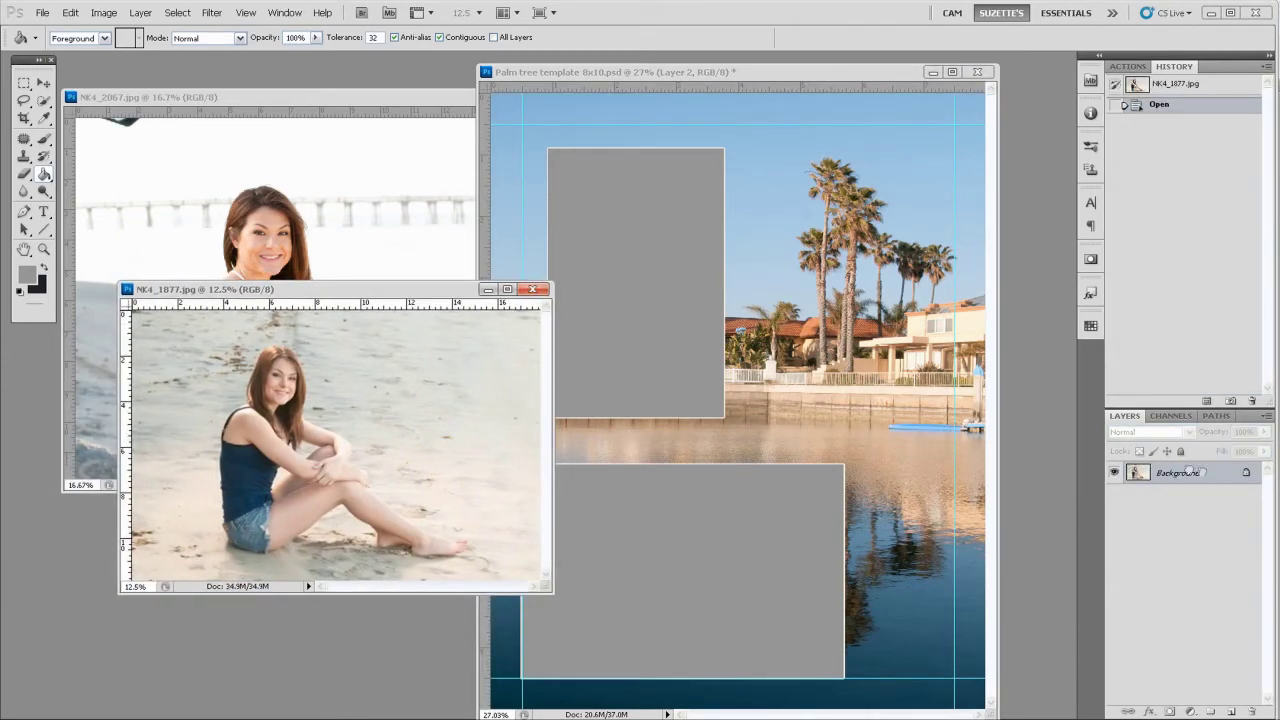
{"action": "left_click_drag", "start_coordinate": [1188, 472], "coordinate": [744, 516]}
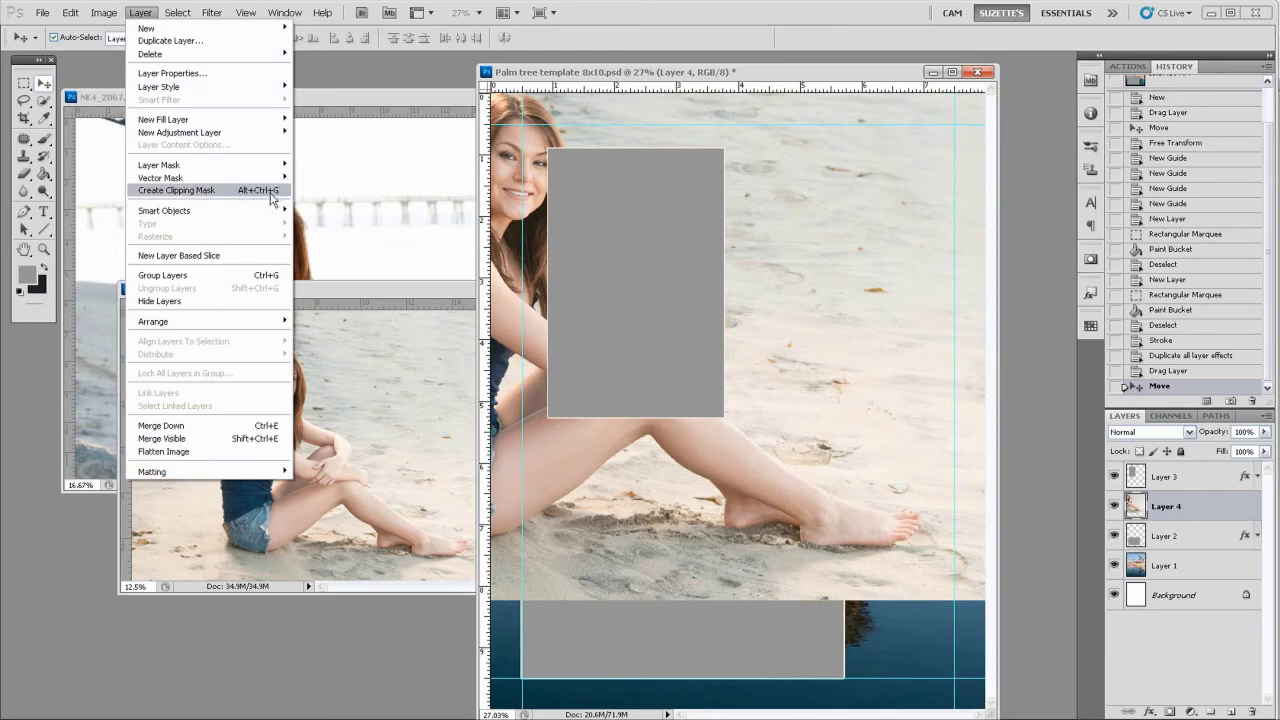
{"action": "left_click", "coordinate": [272, 199]}
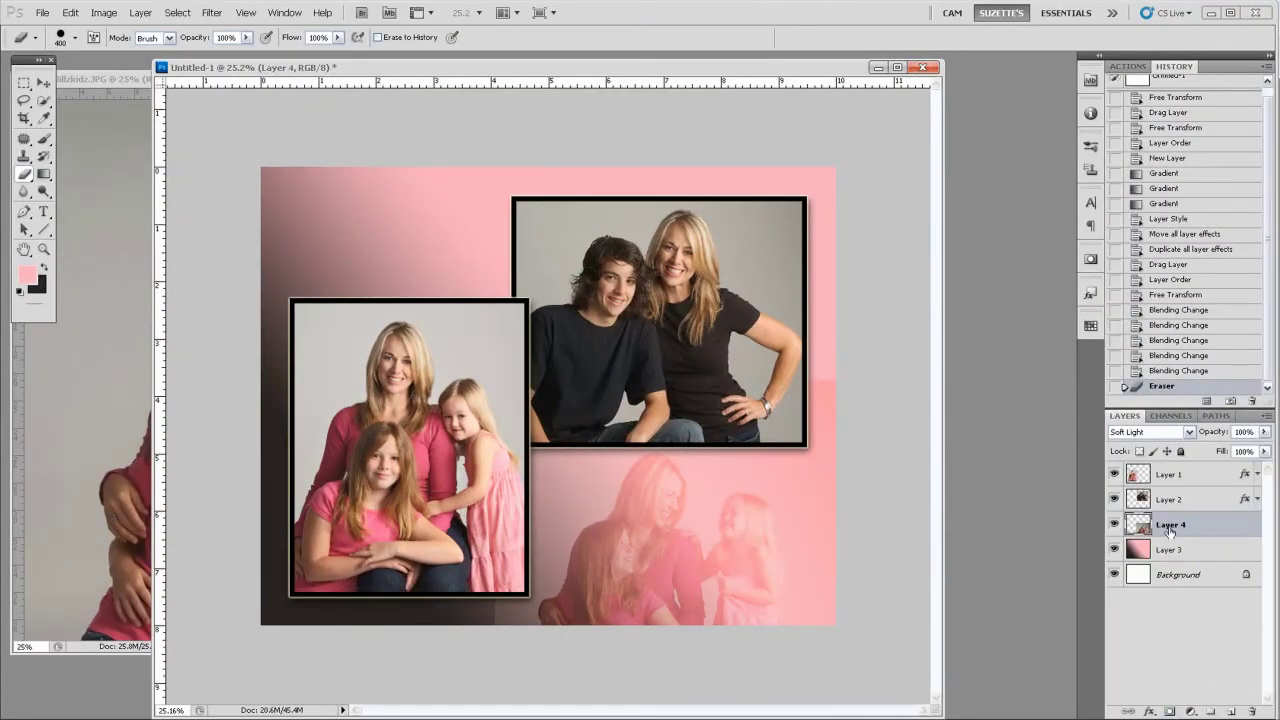
Step: Add a layer mask to the faded overlay photo and pick the Big Masking Brush preset
{"action": "left_click", "coordinate": [1169, 711]}
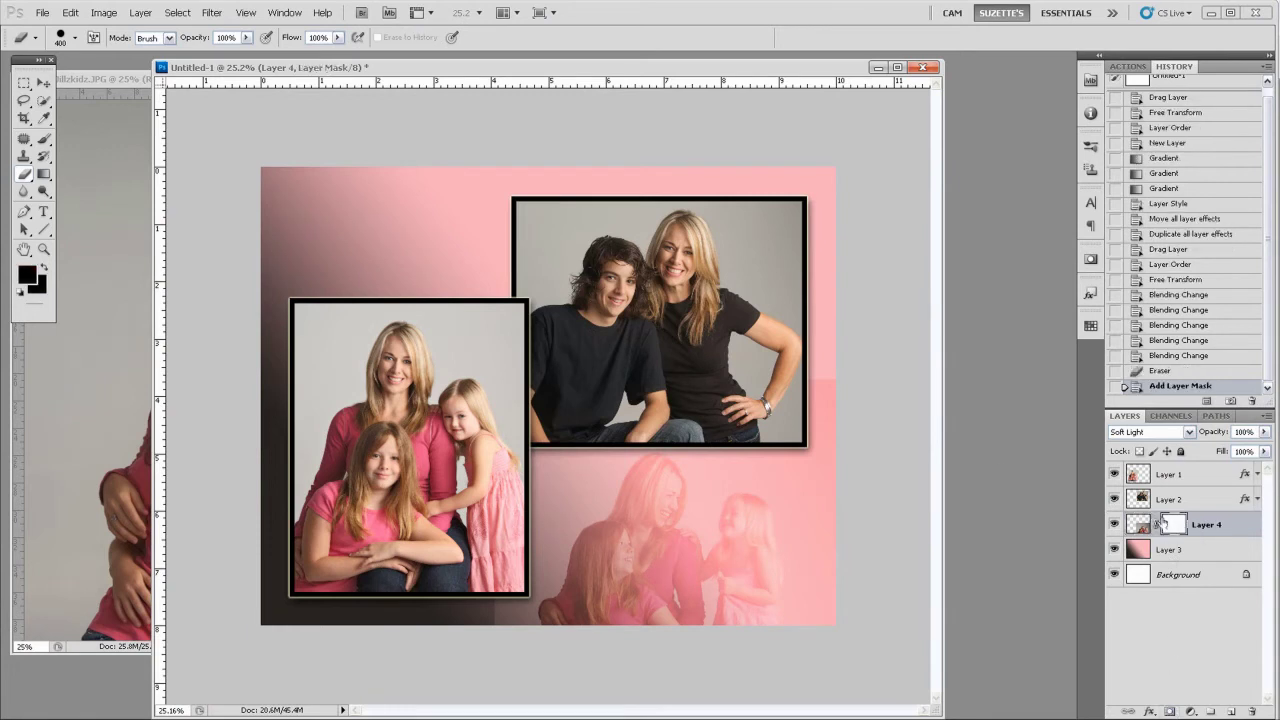
{"action": "left_click", "coordinate": [43, 140]}
{"action": "left_click", "coordinate": [36, 39]}
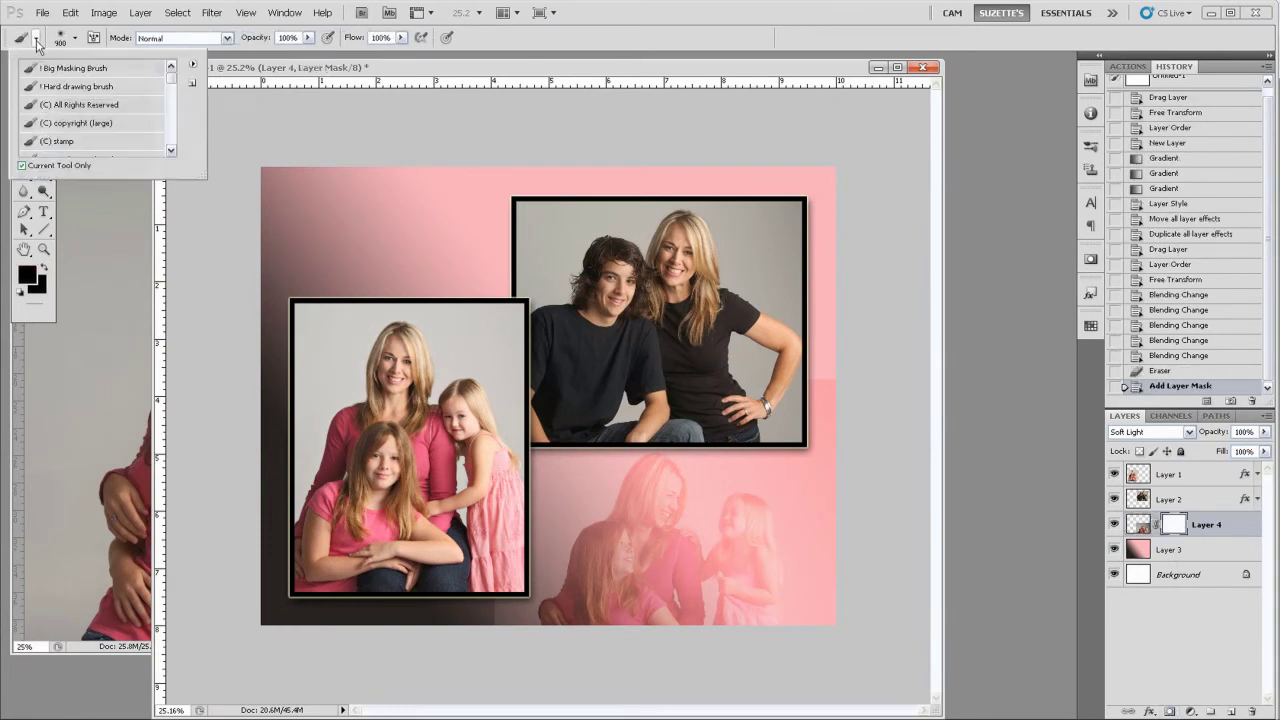
{"action": "left_click", "coordinate": [42, 68]}
{"action": "left_click", "coordinate": [240, 72]}
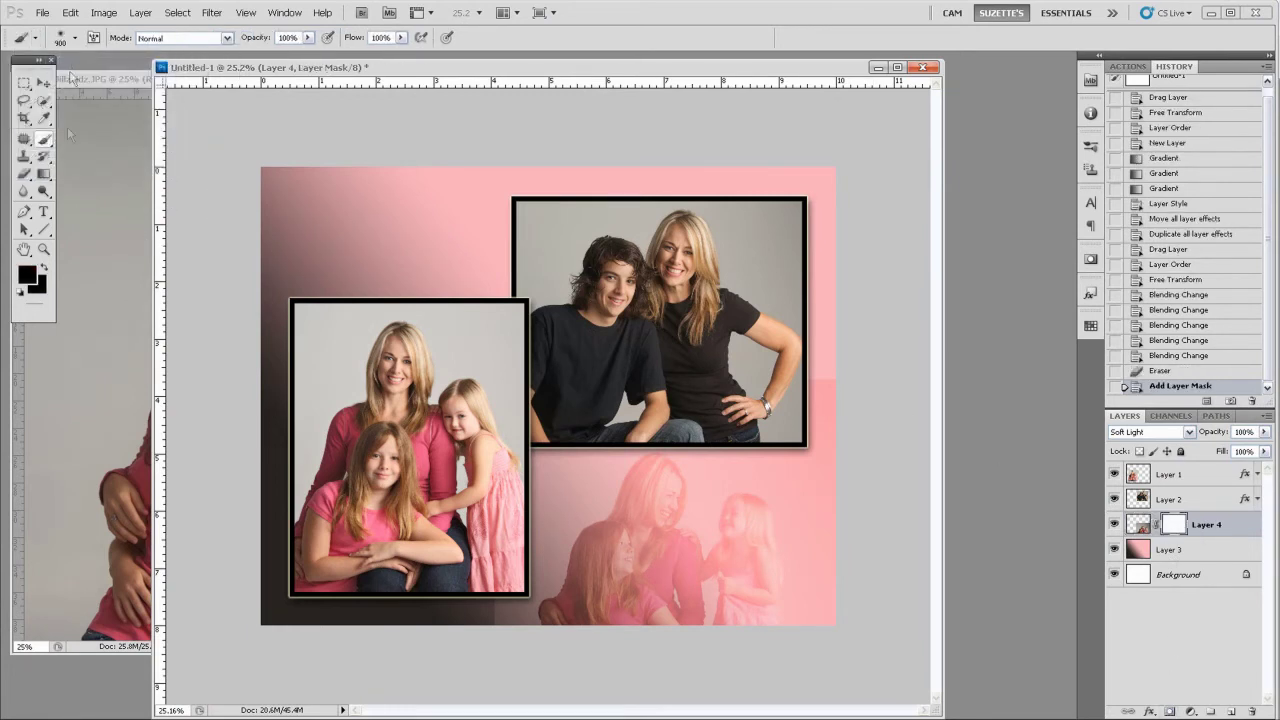
{"action": "left_click", "coordinate": [74, 38]}
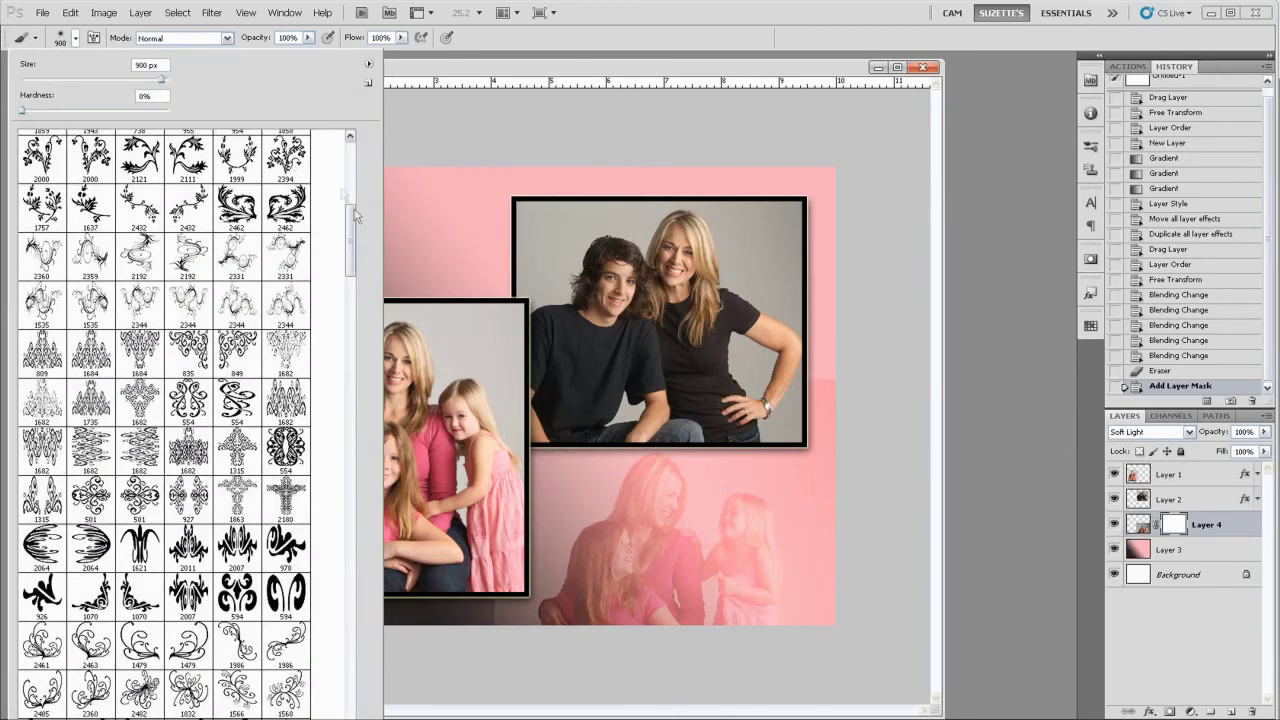
{"action": "left_click_drag", "start_coordinate": [350, 236], "coordinate": [345, 143]}
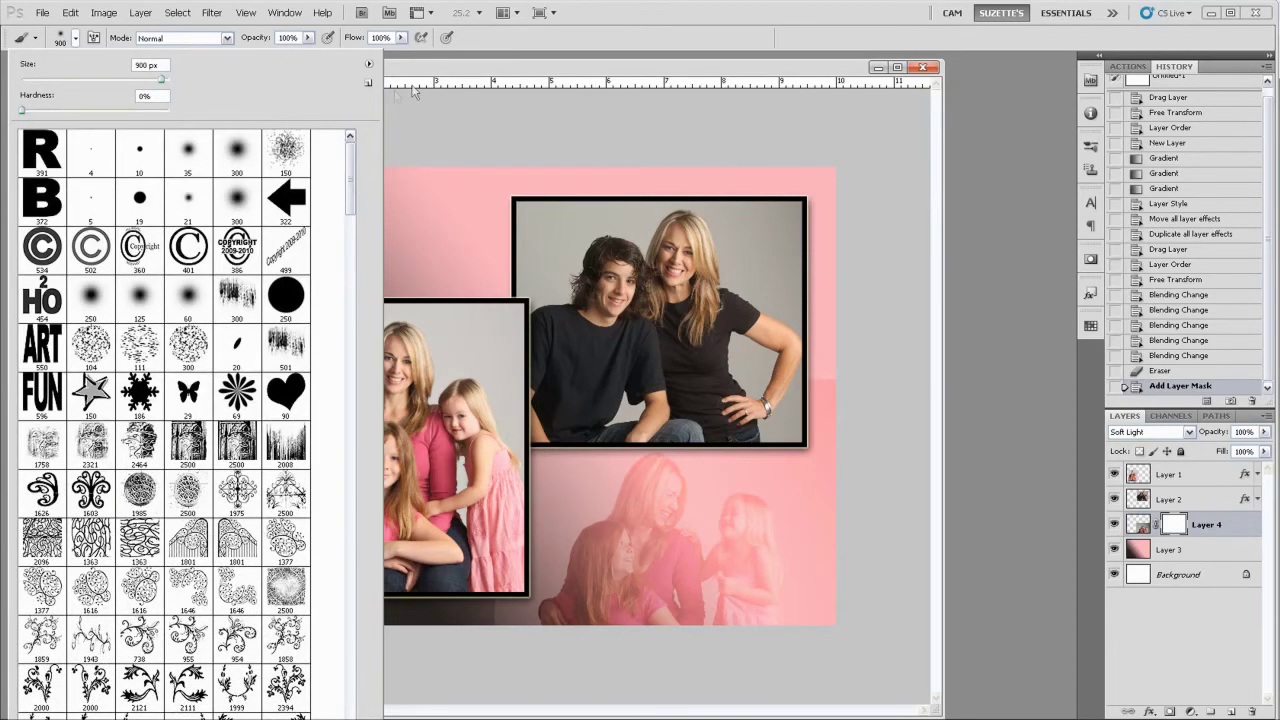
{"action": "left_click", "coordinate": [410, 77]}
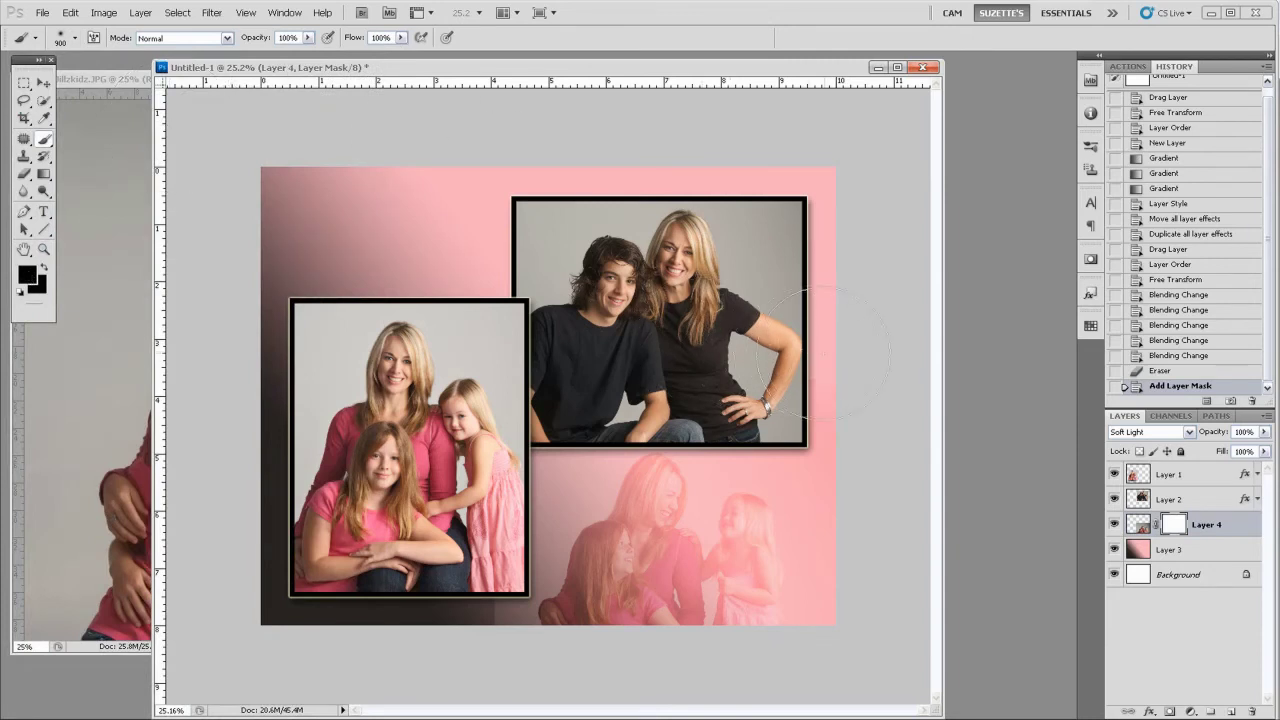
Step: Paint black on the mask to fade the overlay photo's edges, hiding the framed photos to check
{"action": "left_click_drag", "start_coordinate": [815, 345], "coordinate": [755, 325]}
{"action": "mouse_move", "coordinate": [390, 595]}
{"action": "left_mouse_down"}
{"action": "mouse_move", "coordinate": [540, 595]}
{"action": "mouse_move", "coordinate": [420, 595]}
{"action": "mouse_move", "coordinate": [459, 610]}
{"action": "left_mouse_up"}
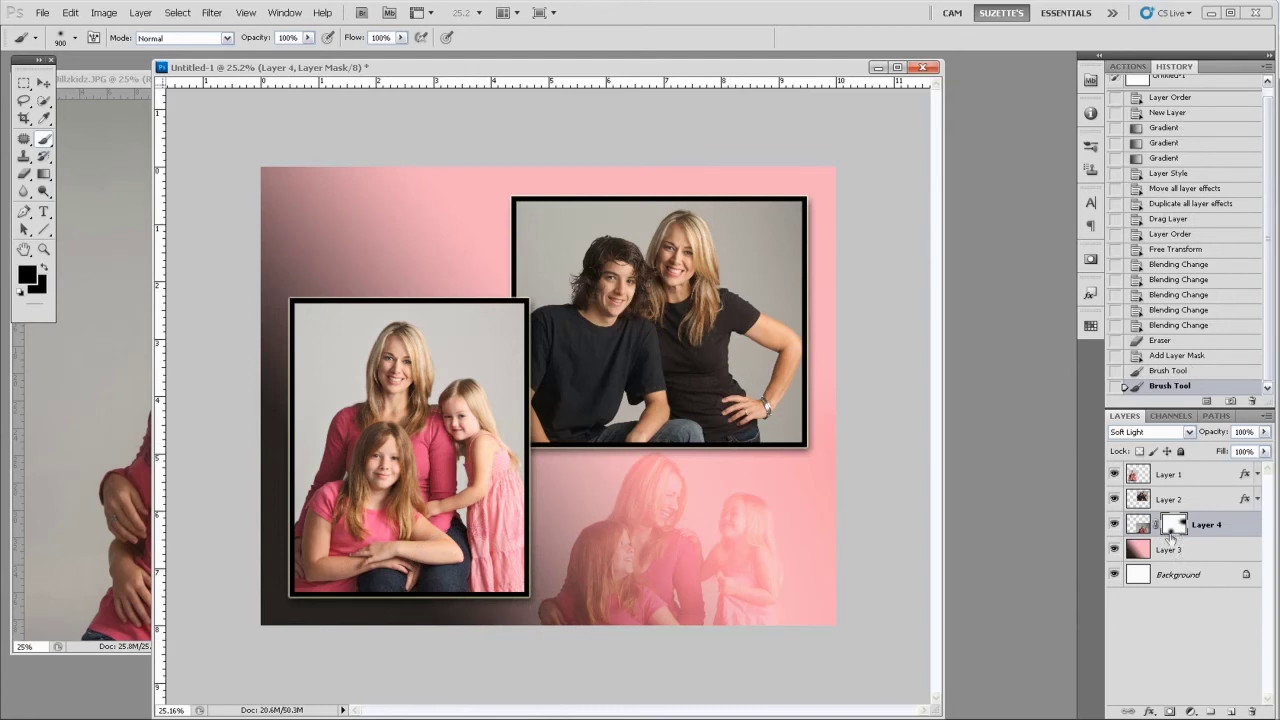
{"action": "left_click", "coordinate": [1115, 474]}
{"action": "left_click", "coordinate": [1115, 499]}
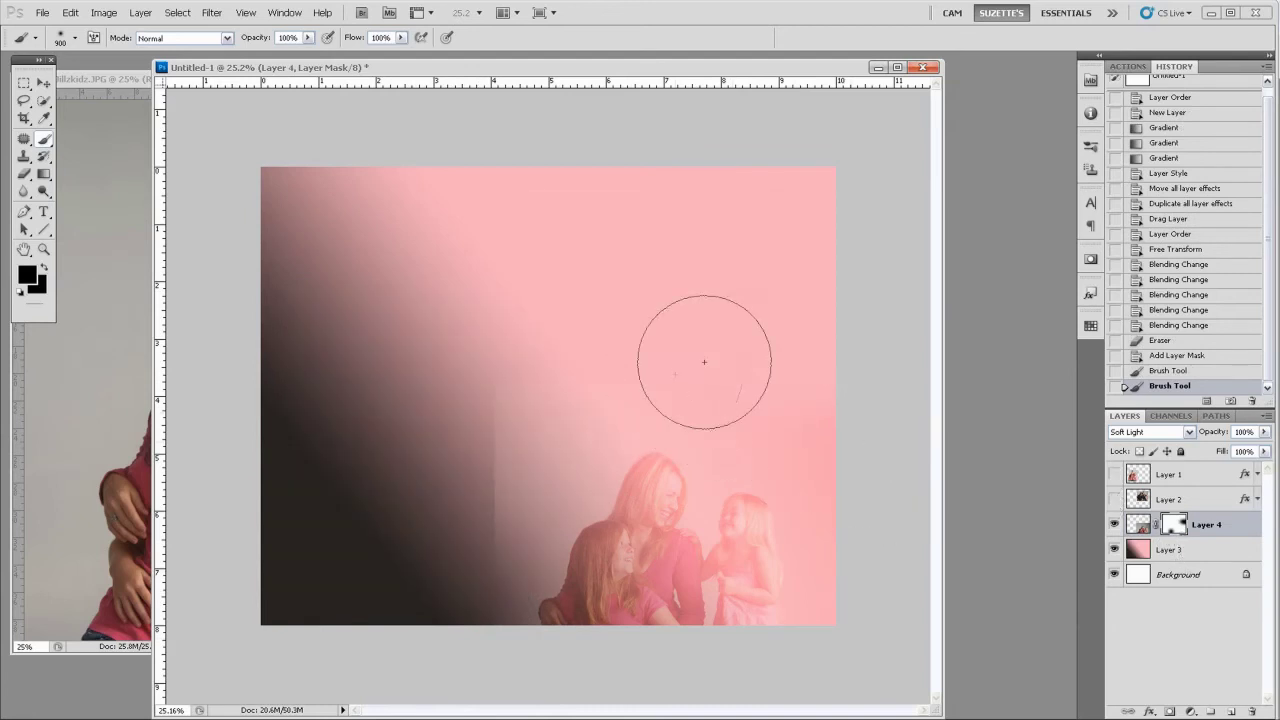
{"action": "mouse_move", "coordinate": [743, 360]}
{"action": "left_mouse_down"}
{"action": "mouse_move", "coordinate": [594, 377]}
{"action": "mouse_move", "coordinate": [527, 363]}
{"action": "mouse_move", "coordinate": [490, 411]}
{"action": "mouse_move", "coordinate": [465, 537]}
{"action": "mouse_move", "coordinate": [500, 430]}
{"action": "left_mouse_up"}
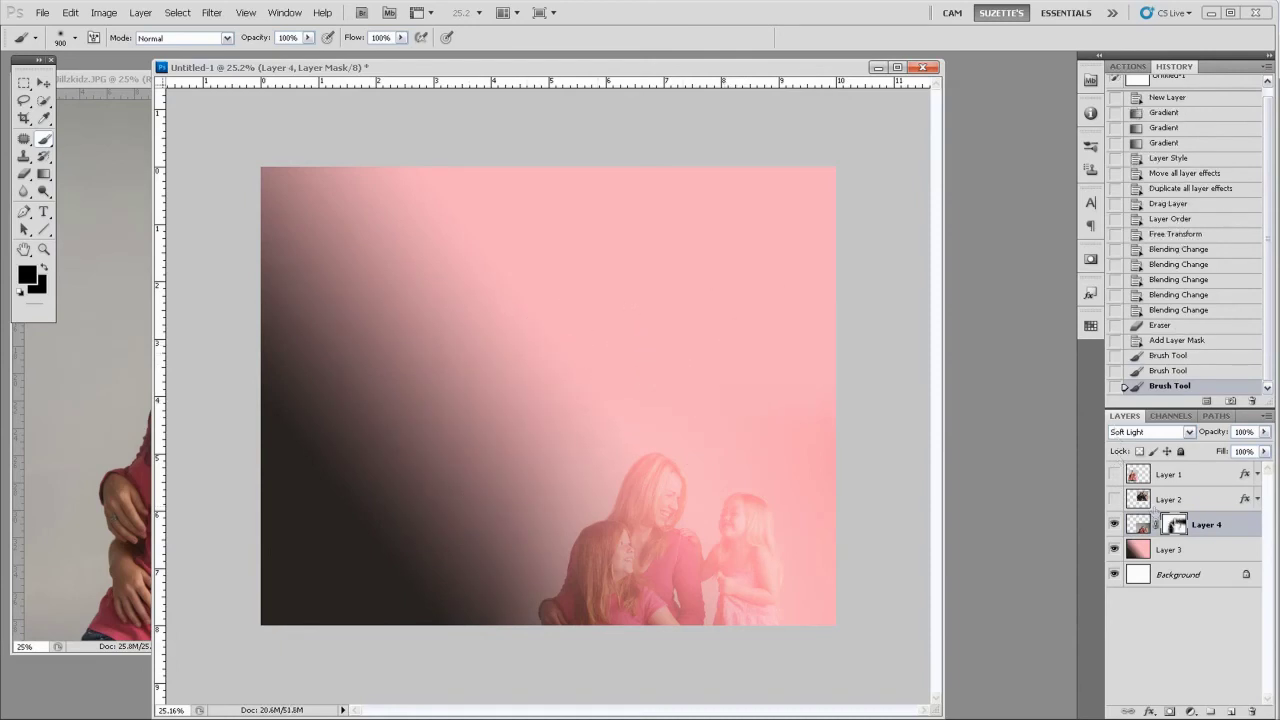
{"action": "left_click", "coordinate": [1176, 531], "text": "alt"}
{"action": "left_click", "coordinate": [1176, 531], "text": "alt"}
{"action": "left_click", "coordinate": [1114, 499]}
{"action": "left_click", "coordinate": [1114, 474]}
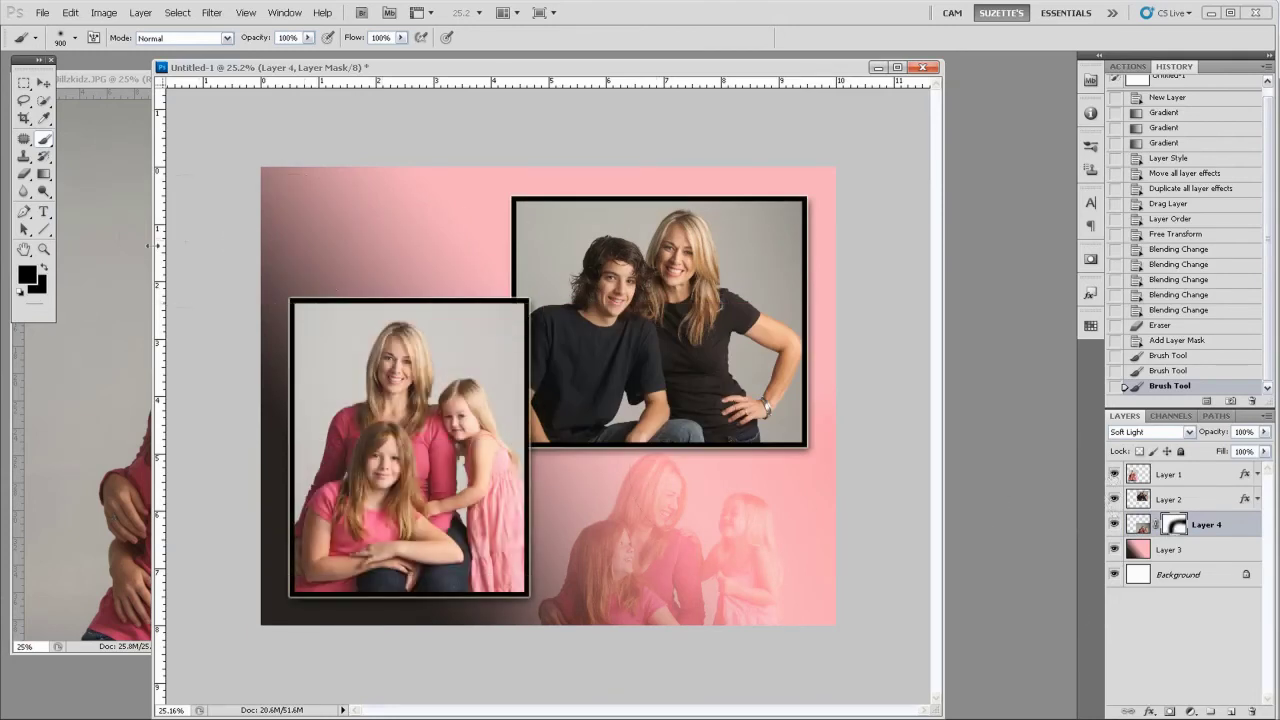
Step: Type the word 'Family' at the collage's upper left with the Type tool
{"action": "left_click", "coordinate": [43, 212]}
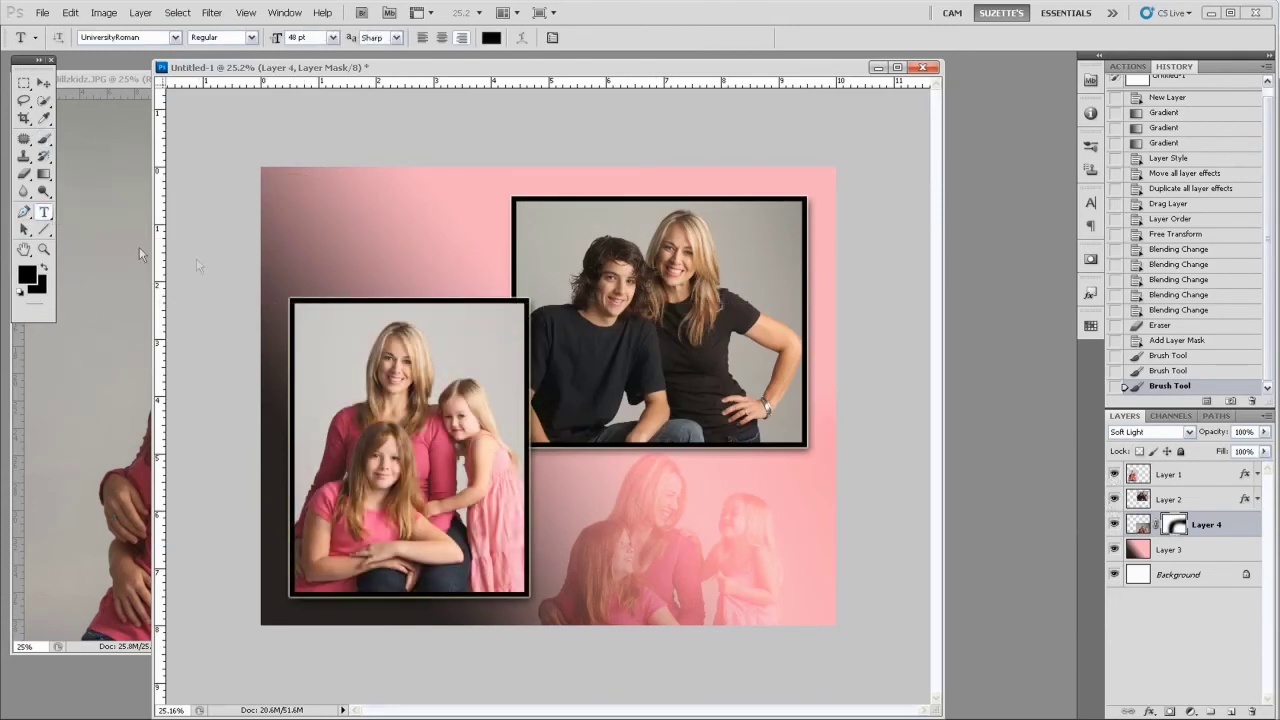
{"action": "left_click", "coordinate": [328, 258]}
{"action": "type", "text": "Family"}
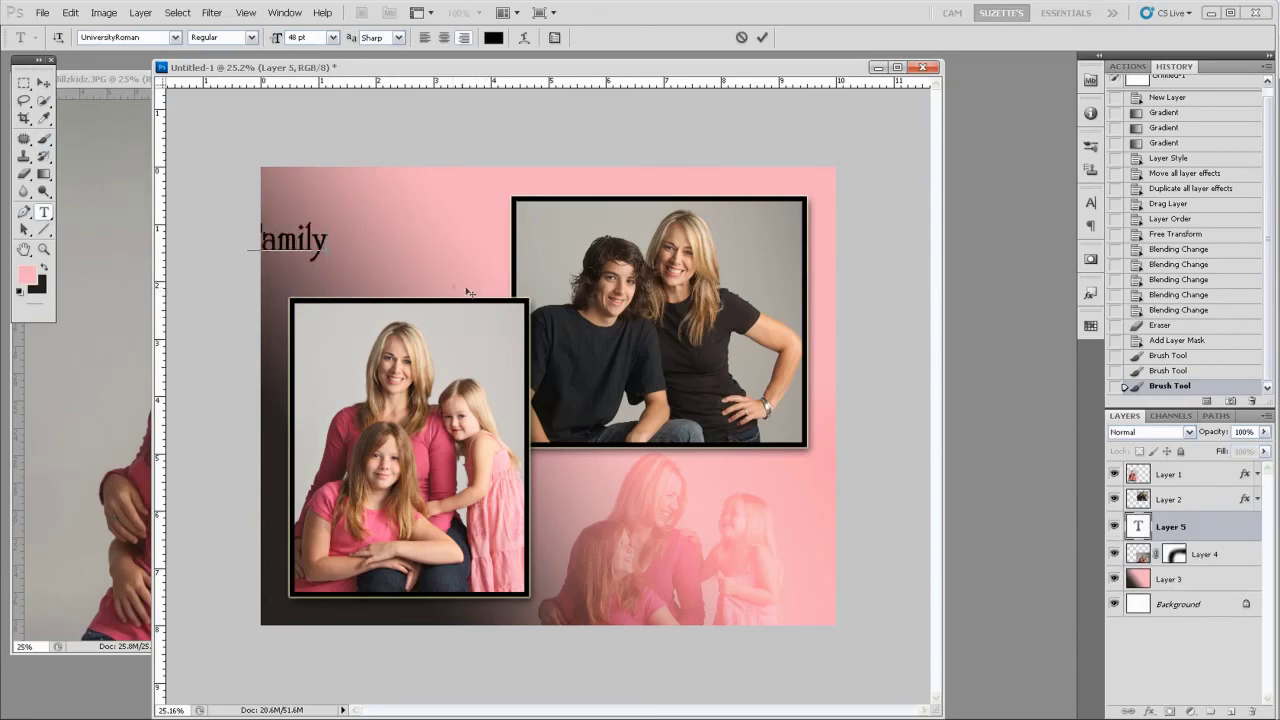